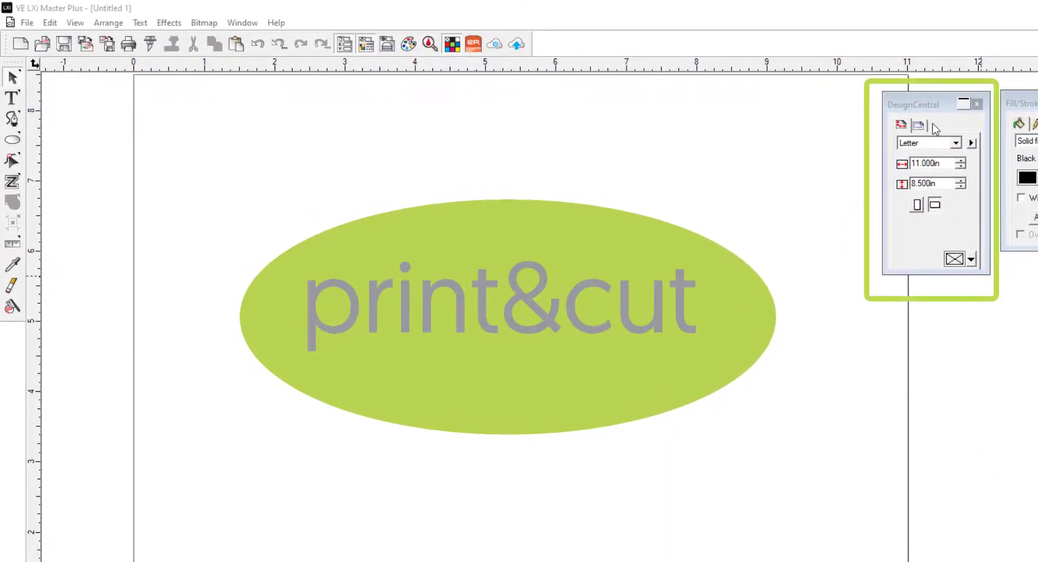
# Check the page size, then begin a contour cut on the green print&cut ellipse
pyautogui.click(928, 105)
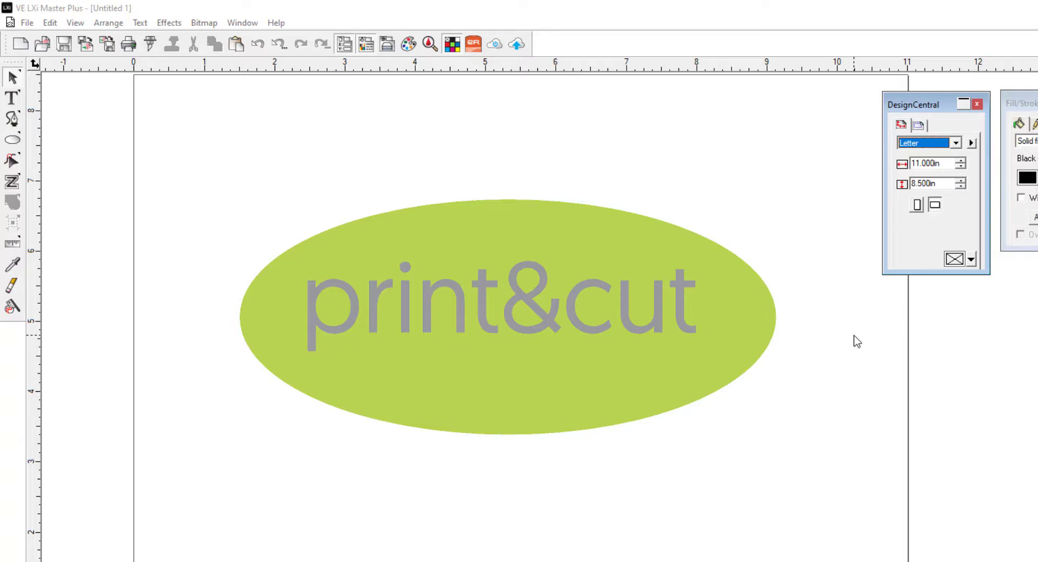
pyautogui.click(626, 220)
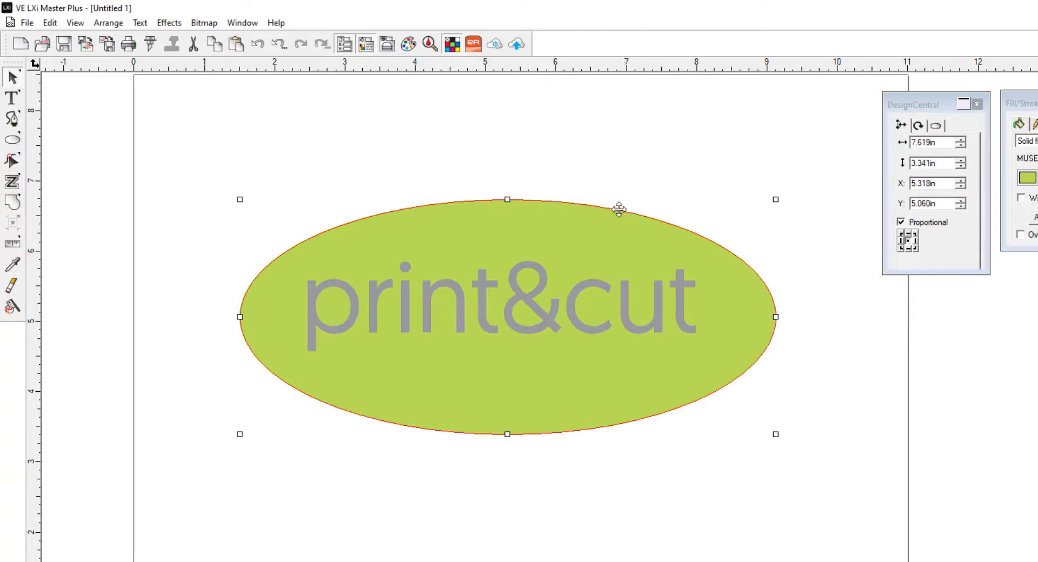
pyautogui.click(170, 23)
pyautogui.click(190, 90)
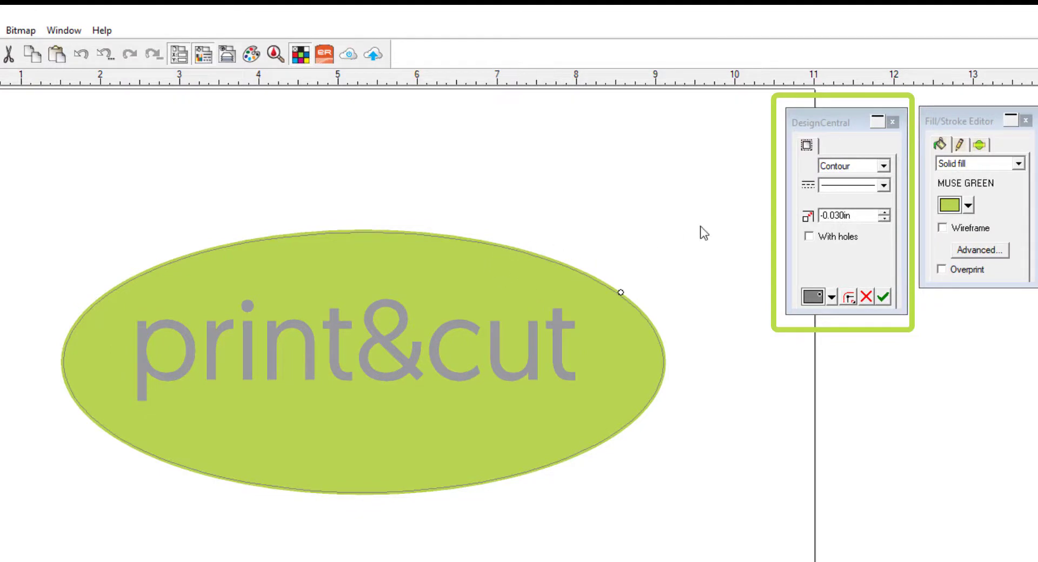
# Settle the contour offset at -0.020in, just inside the ellipse edge, and apply it
pyautogui.click(887, 213)
pyautogui.click(887, 213)
pyautogui.click(887, 213)
pyautogui.click(886, 212)
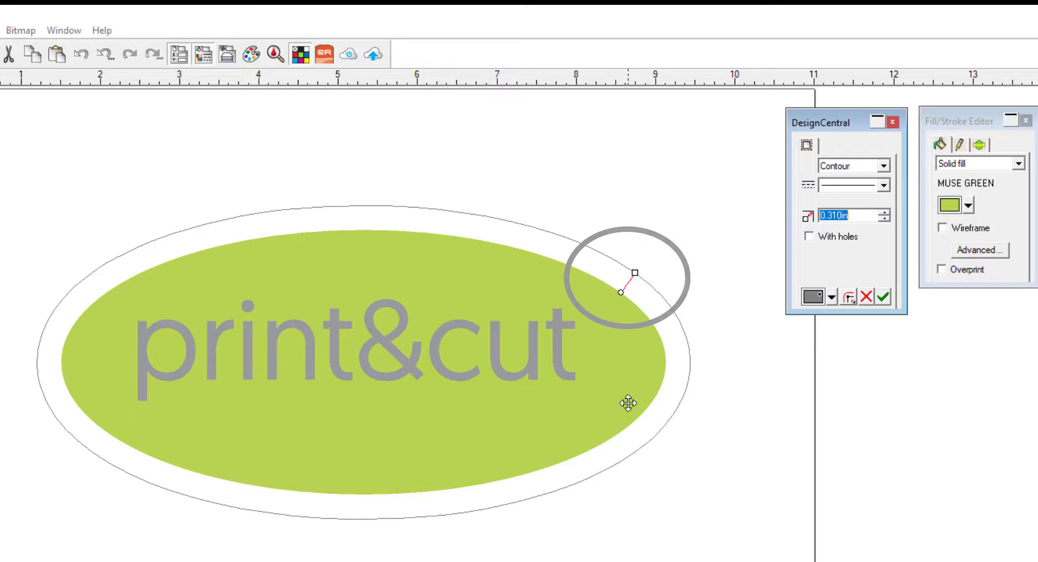
pyautogui.click(885, 218)
pyautogui.click(884, 219)
pyautogui.click(884, 219)
pyautogui.click(884, 218)
pyautogui.click(884, 219)
pyautogui.click(884, 219)
pyautogui.click(885, 219)
pyautogui.click(884, 218)
pyautogui.click(885, 219)
pyautogui.click(885, 218)
pyautogui.click(884, 219)
pyautogui.click(884, 218)
pyautogui.click(885, 218)
pyautogui.click(884, 219)
pyautogui.click(884, 219)
pyautogui.click(884, 218)
pyautogui.click(884, 219)
pyautogui.click(884, 218)
pyautogui.click(885, 219)
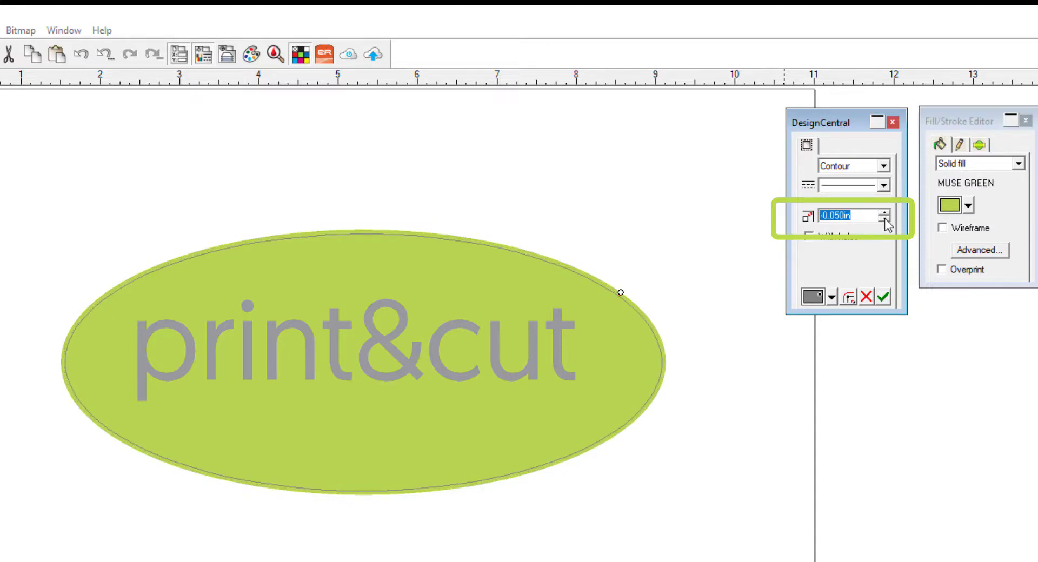
pyautogui.click(888, 213)
pyautogui.click(887, 213)
pyautogui.click(887, 214)
pyautogui.click(887, 214)
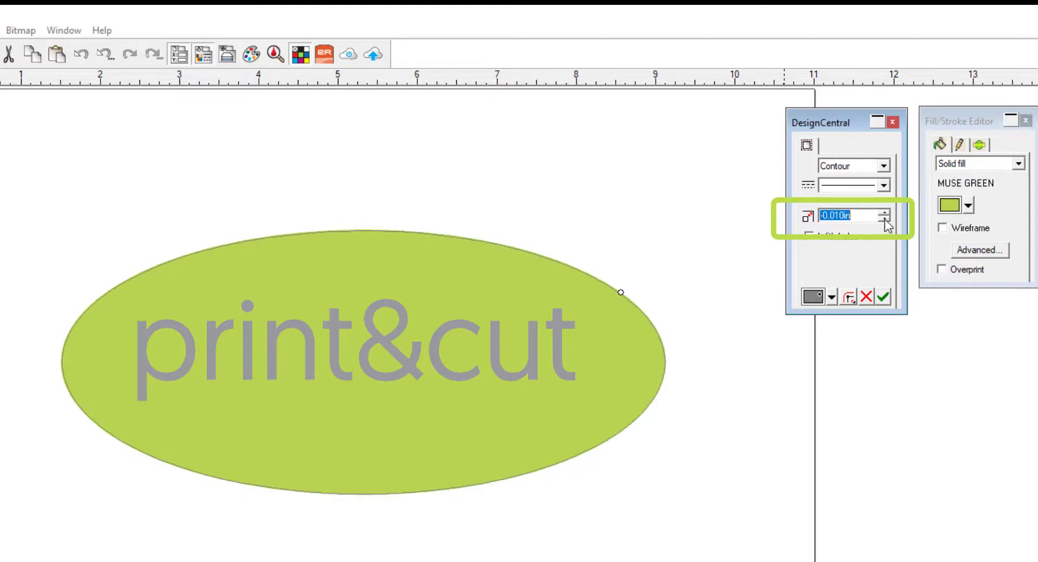
pyautogui.click(884, 219)
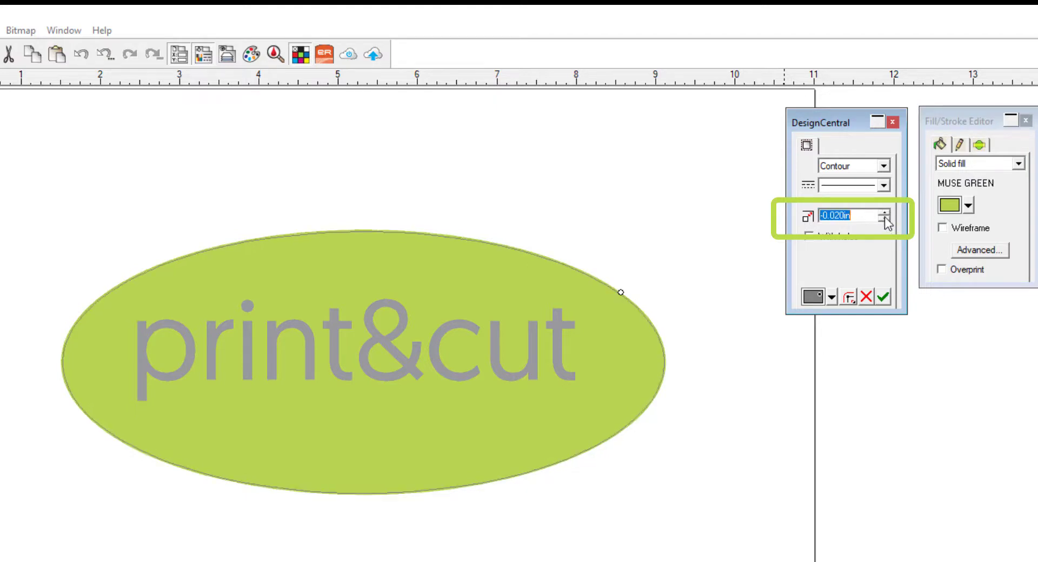
pyautogui.click(883, 296)
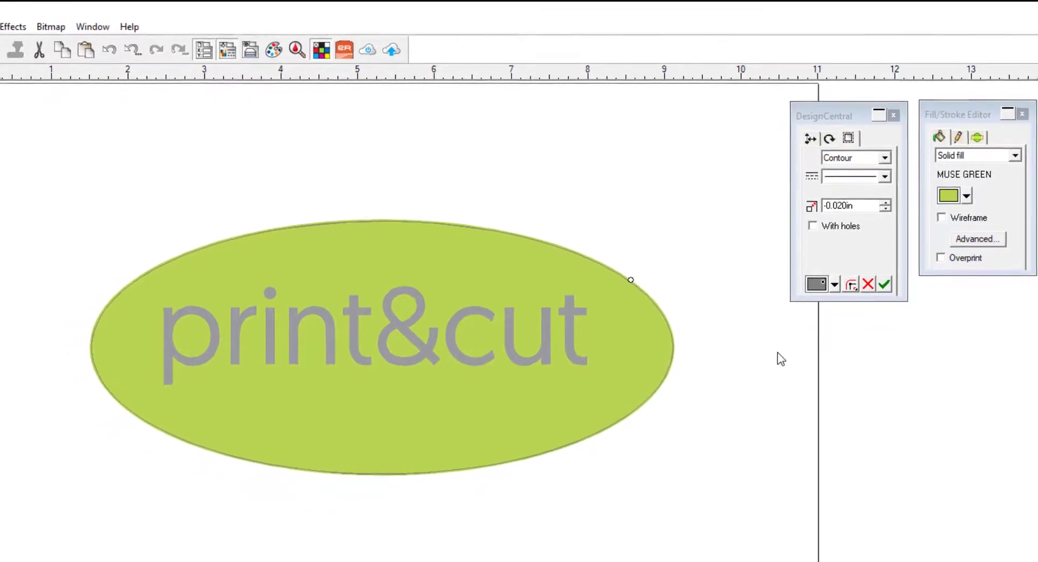
# Add SAi Automatic Mark contour cut marks around the selected ellipse and its text
pyautogui.moveTo(425, 186); pyautogui.dragTo(696, 437)
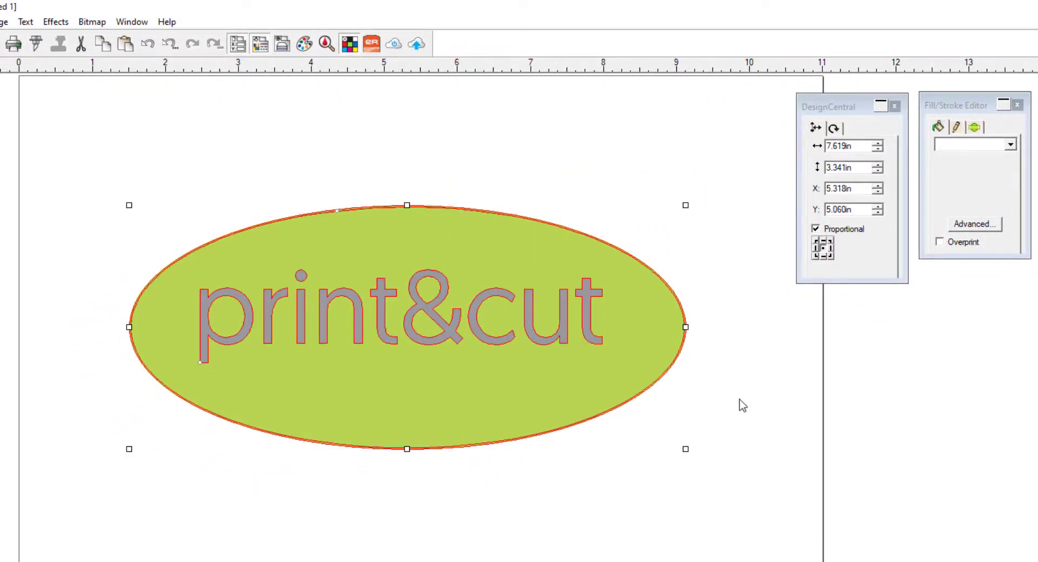
pyautogui.click(56, 22)
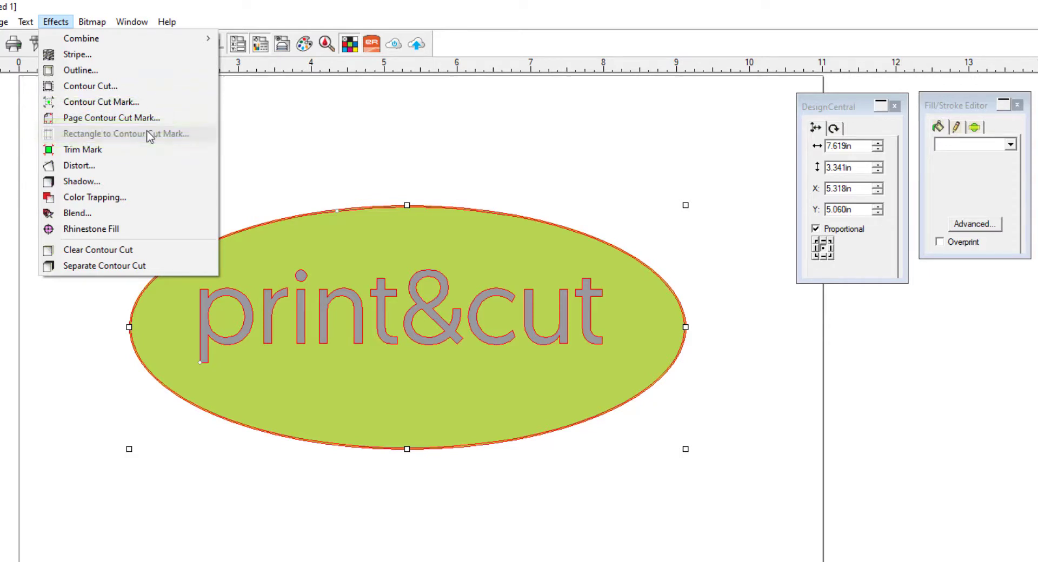
pyautogui.click(112, 104)
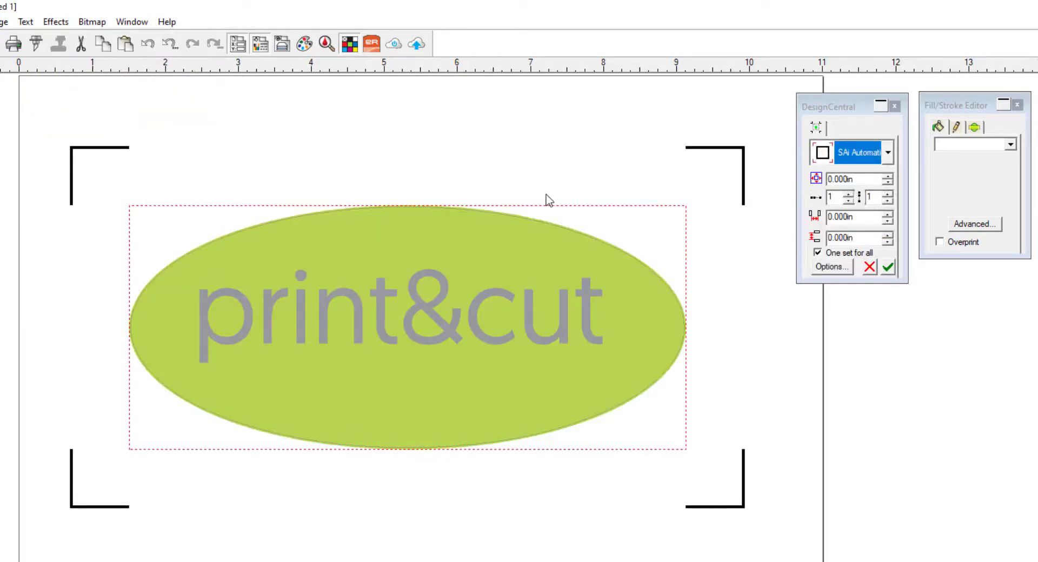
pyautogui.click(888, 153)
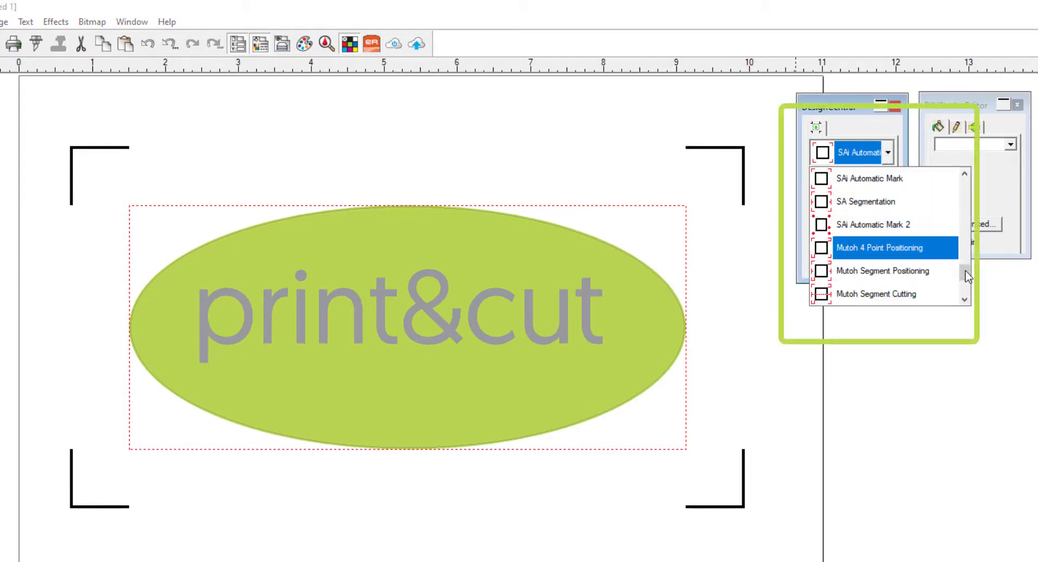
pyautogui.moveTo(968, 277)
pyautogui.mouseDown()
pyautogui.moveTo(971, 235)
pyautogui.moveTo(971, 269)
pyautogui.mouseUp()
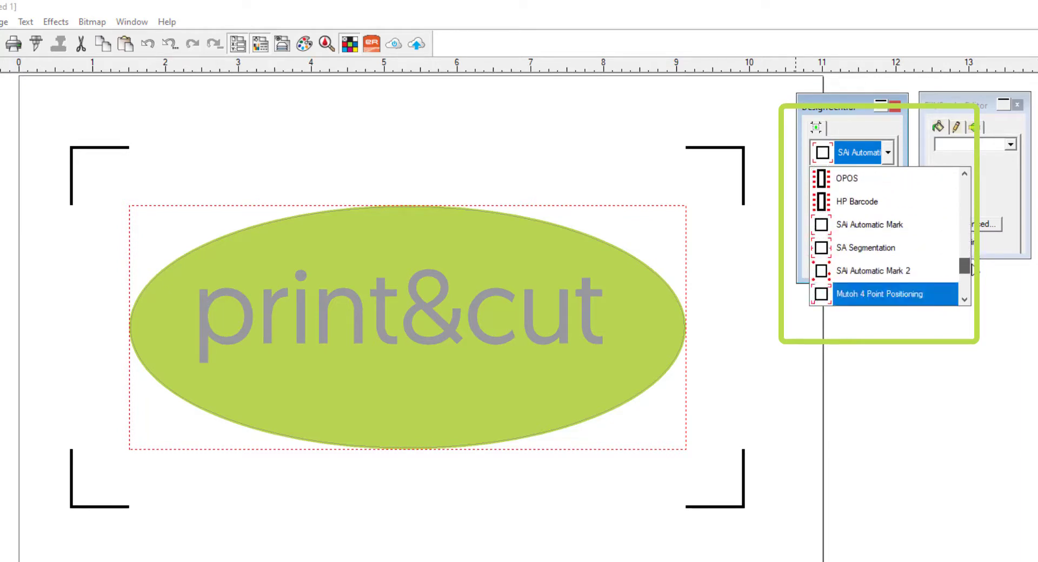
pyautogui.click(875, 234)
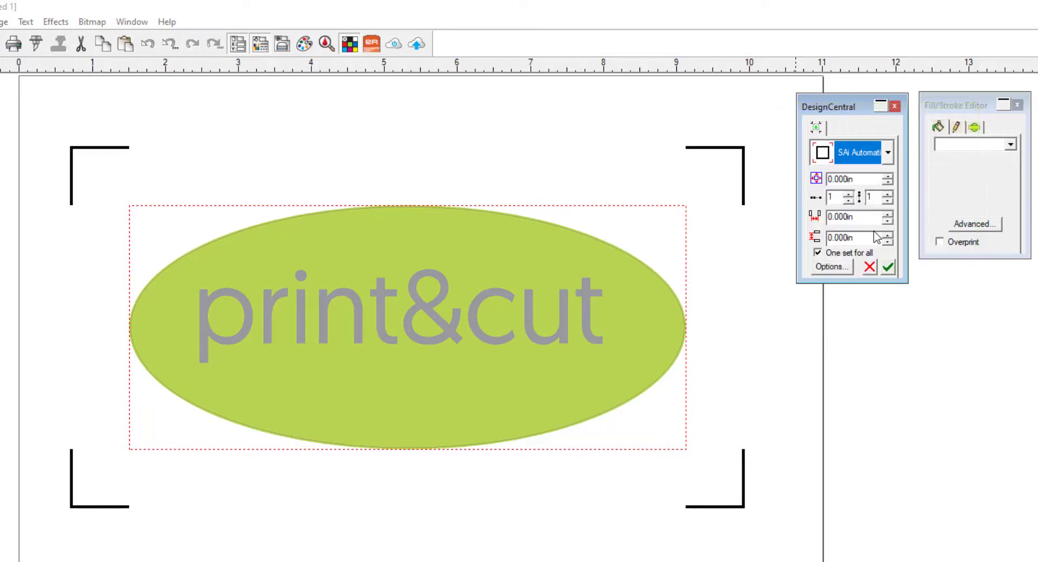
pyautogui.click(888, 268)
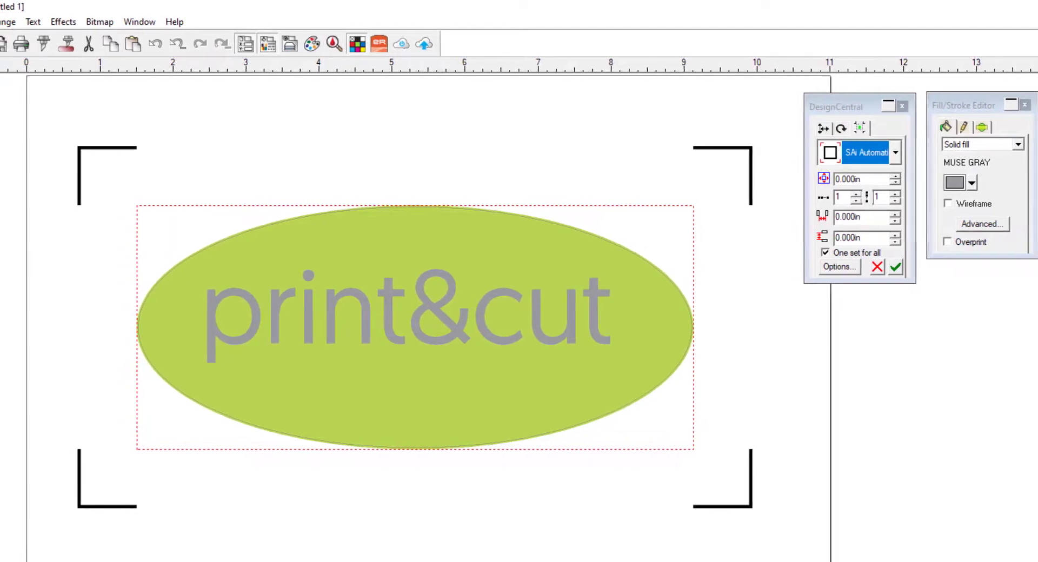
# Select the marked design and start printing it, keeping the current orientation
pyautogui.moveTo(35, 123); pyautogui.dragTo(218, 232)
pyautogui.moveTo(72, 112); pyautogui.dragTo(798, 495)
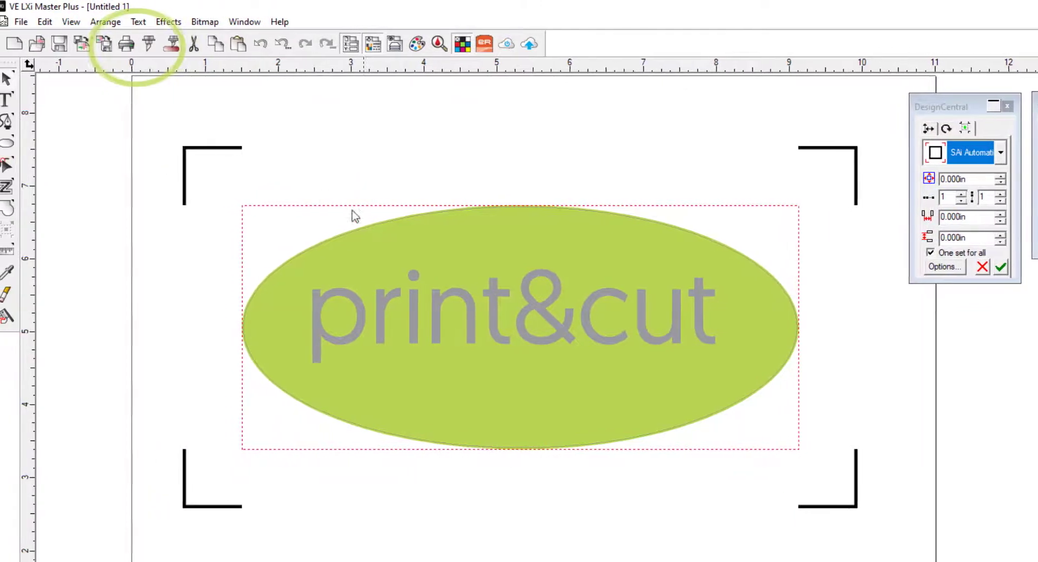
pyautogui.click(32, 22)
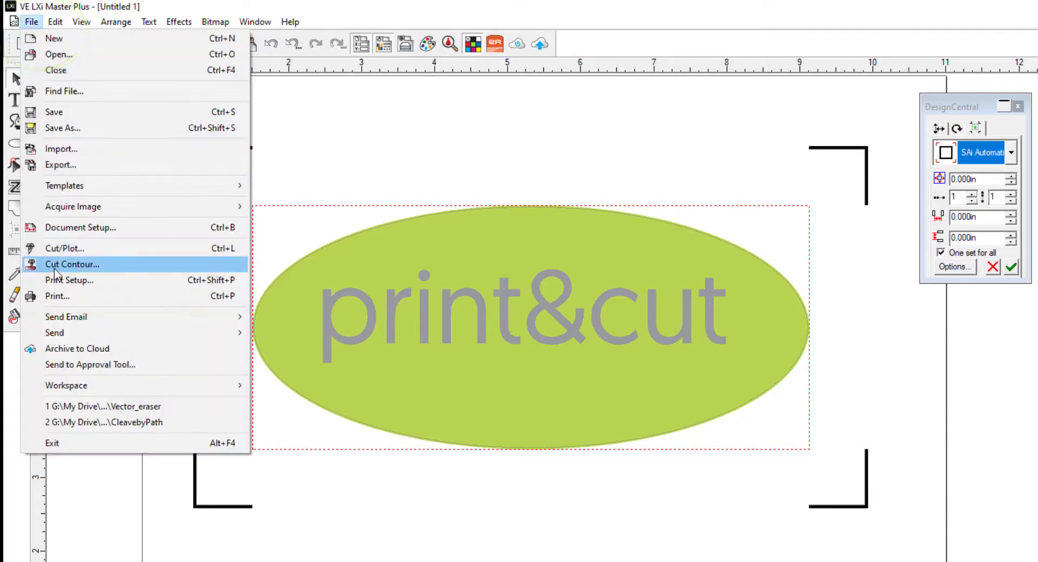
pyautogui.click(76, 295)
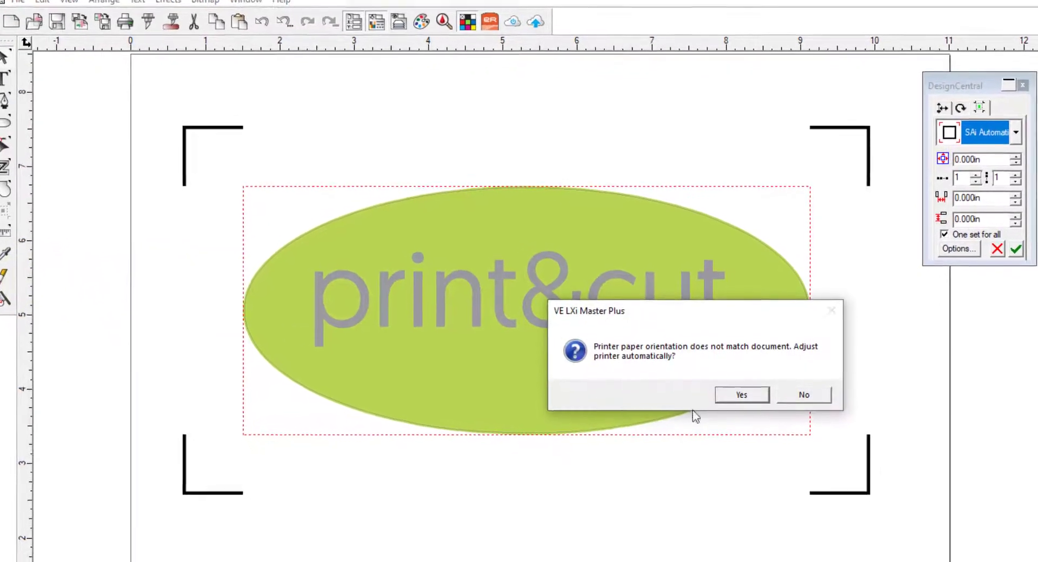
pyautogui.click(804, 395)
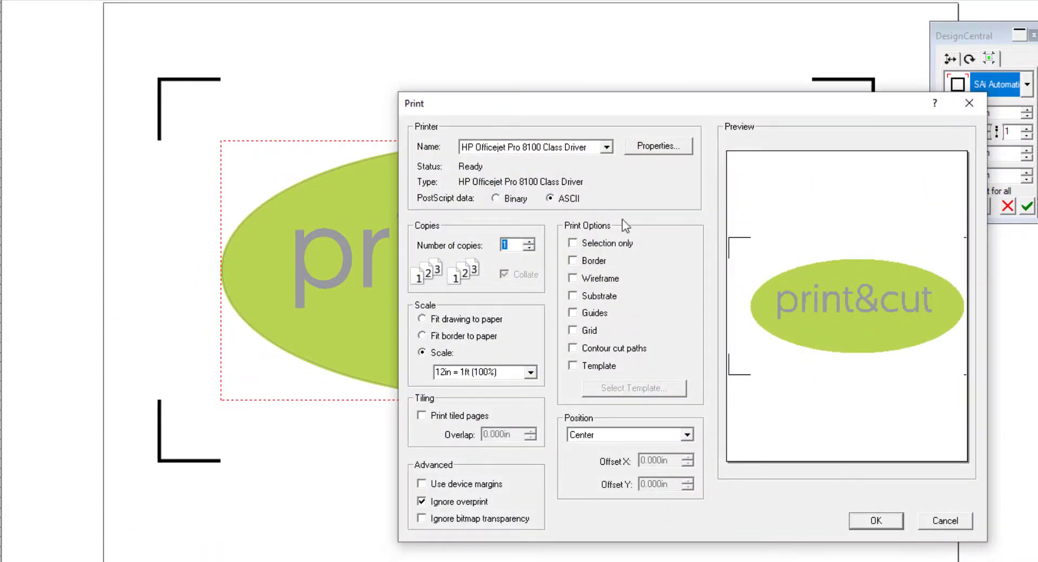
# Set the printer properties to Best quality and Landscape orientation
pyautogui.click(647, 150)
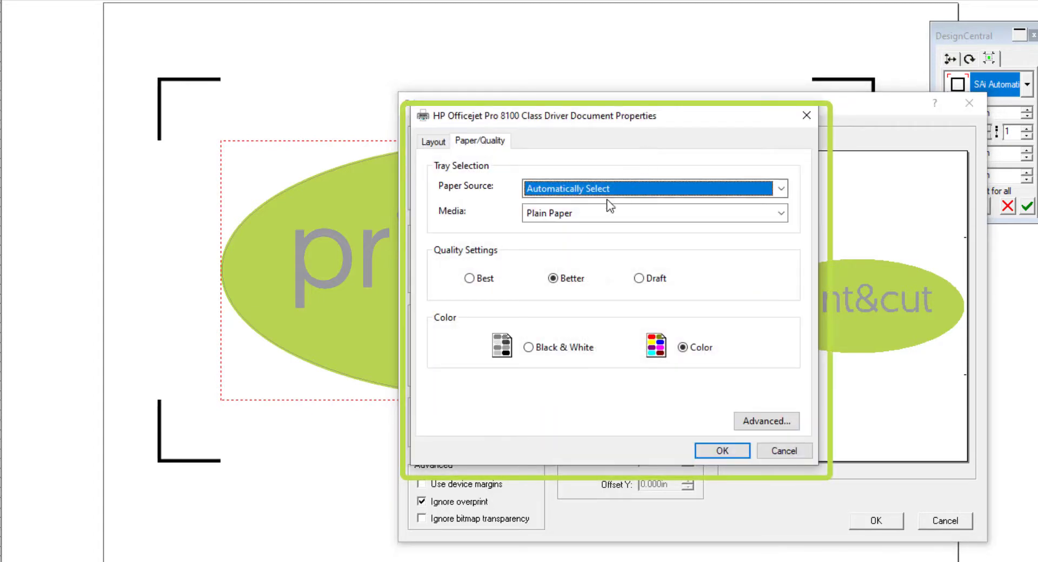
pyautogui.click(471, 280)
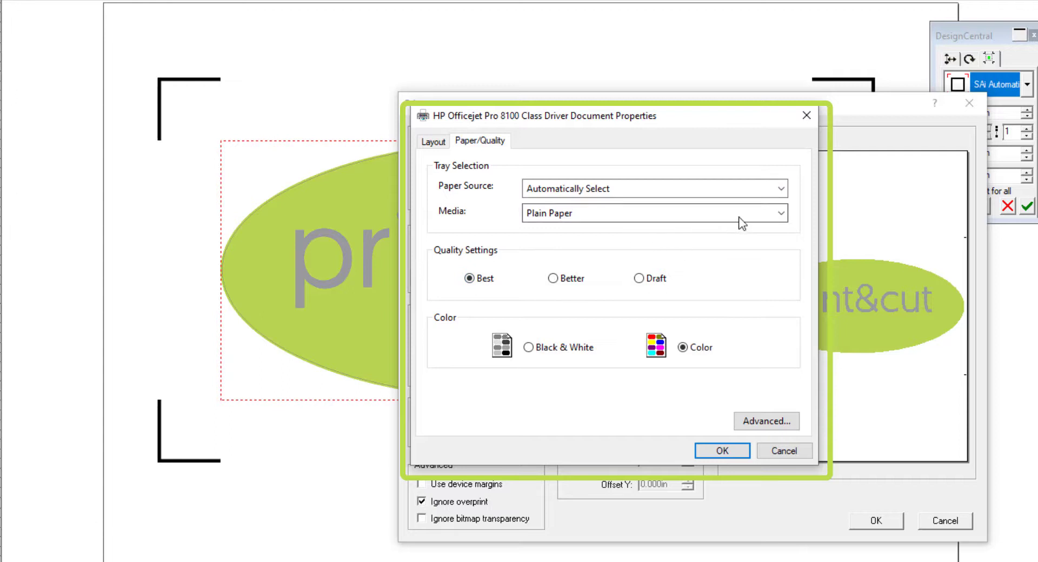
pyautogui.click(434, 143)
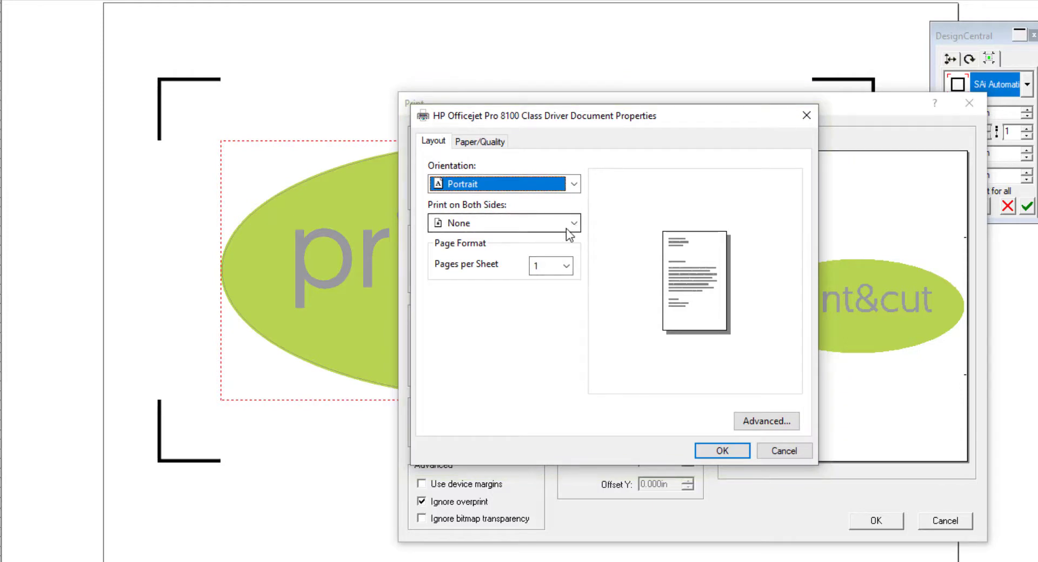
pyautogui.click(574, 185)
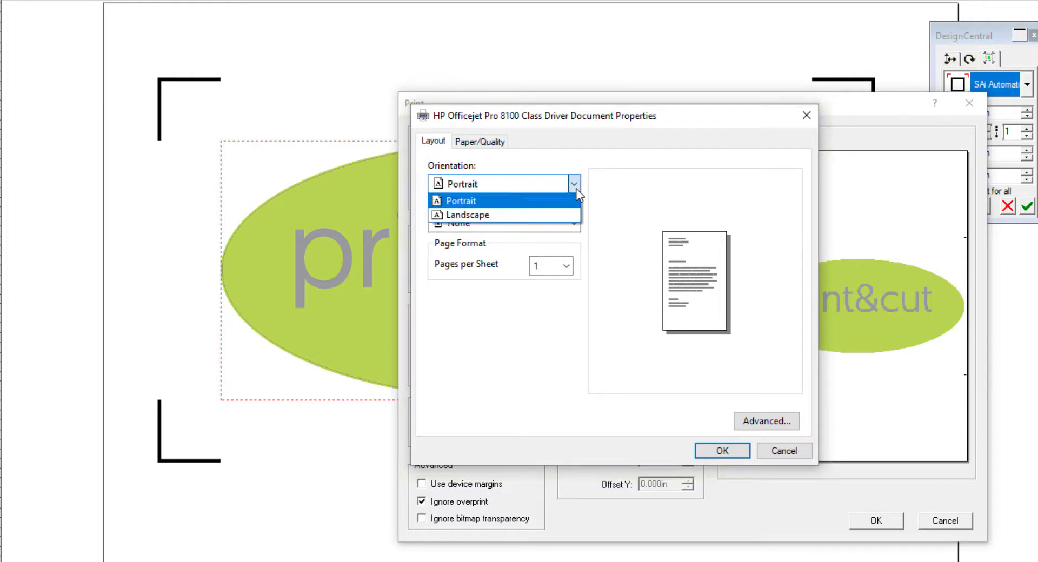
pyautogui.click(540, 218)
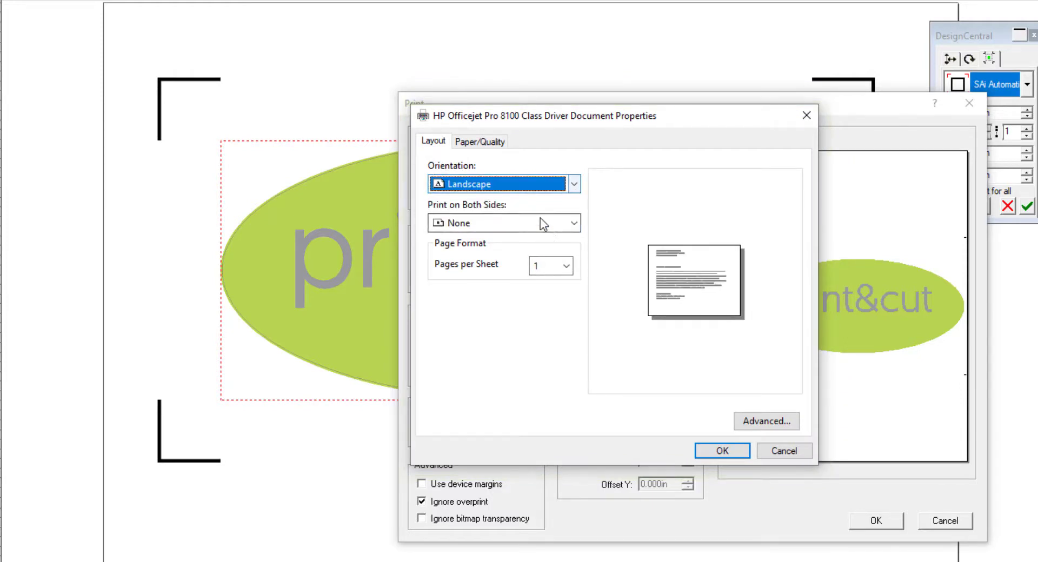
pyautogui.click(722, 451)
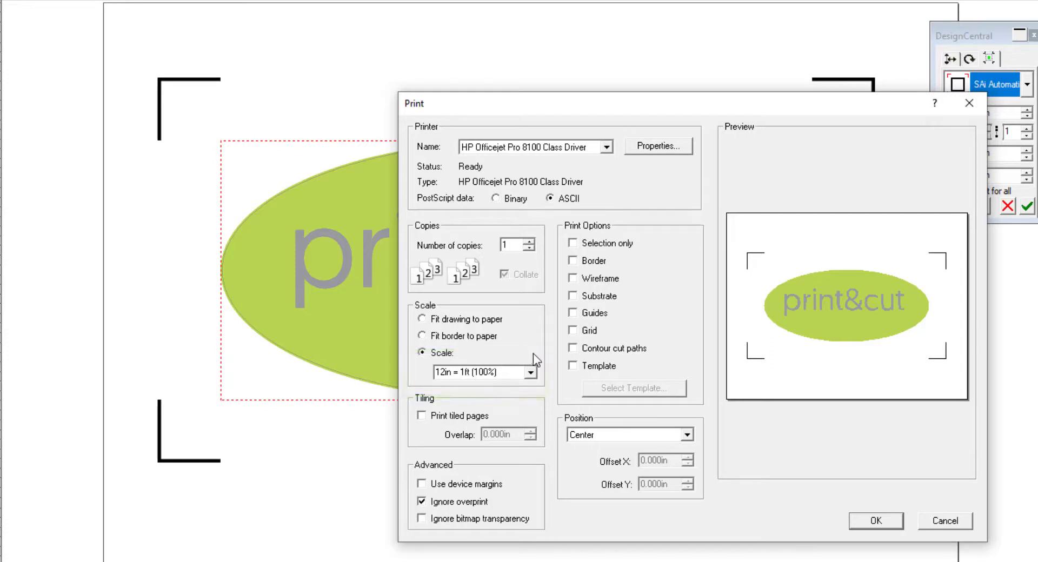
# Send the print&cut design to the HP Officejet Pro 8100
pyautogui.click(875, 522)
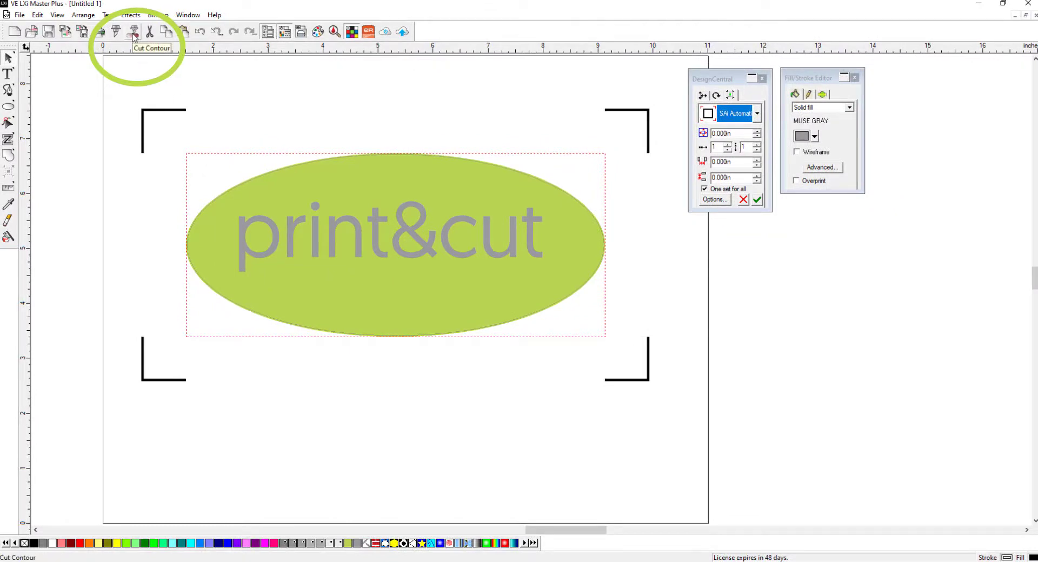
# Send the design's contour cut to the M15 cutter through the local production manager
pyautogui.click(134, 34)
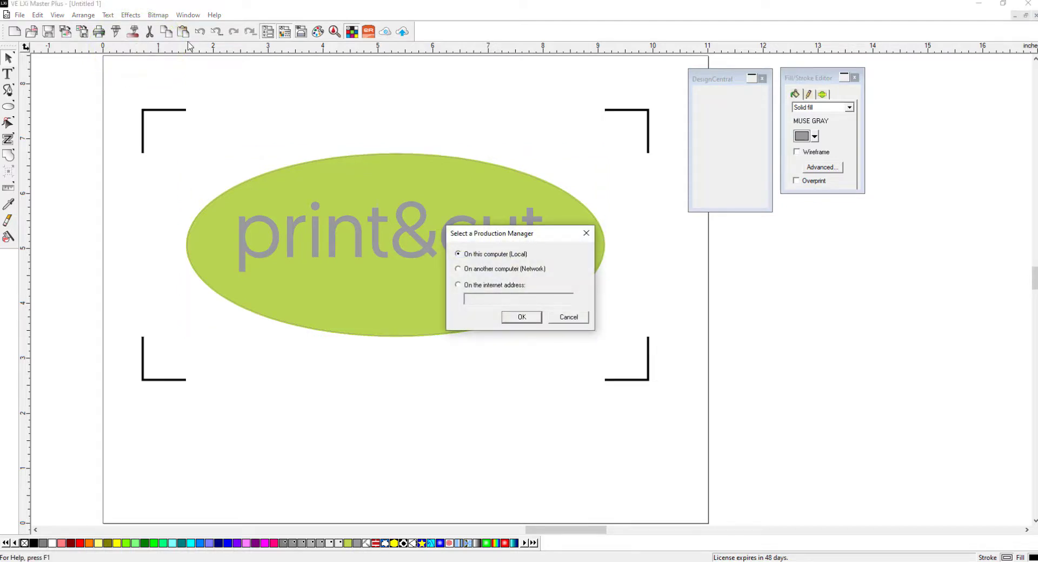
pyautogui.click(523, 320)
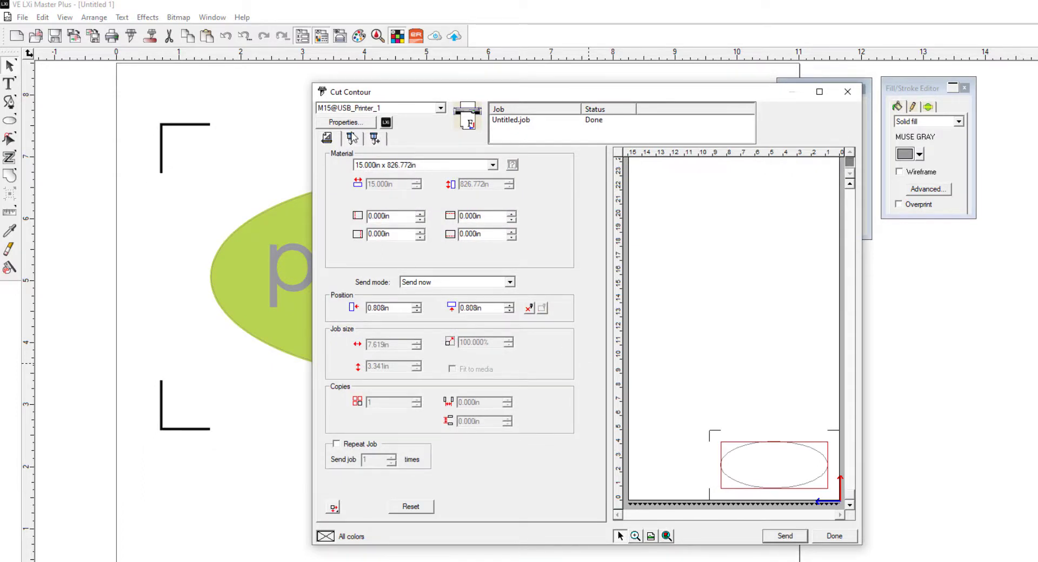
pyautogui.click(350, 138)
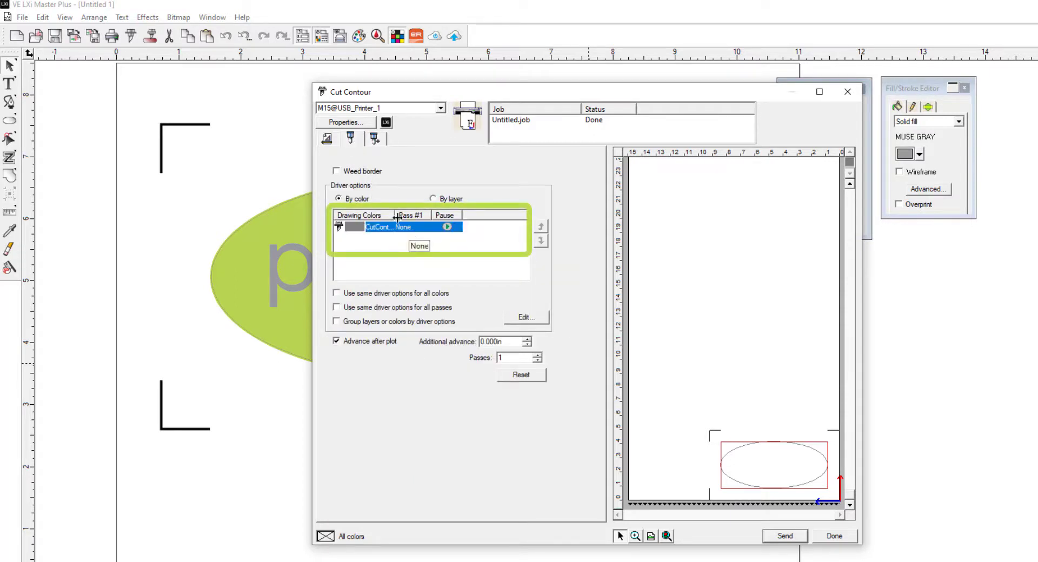
pyautogui.click(327, 139)
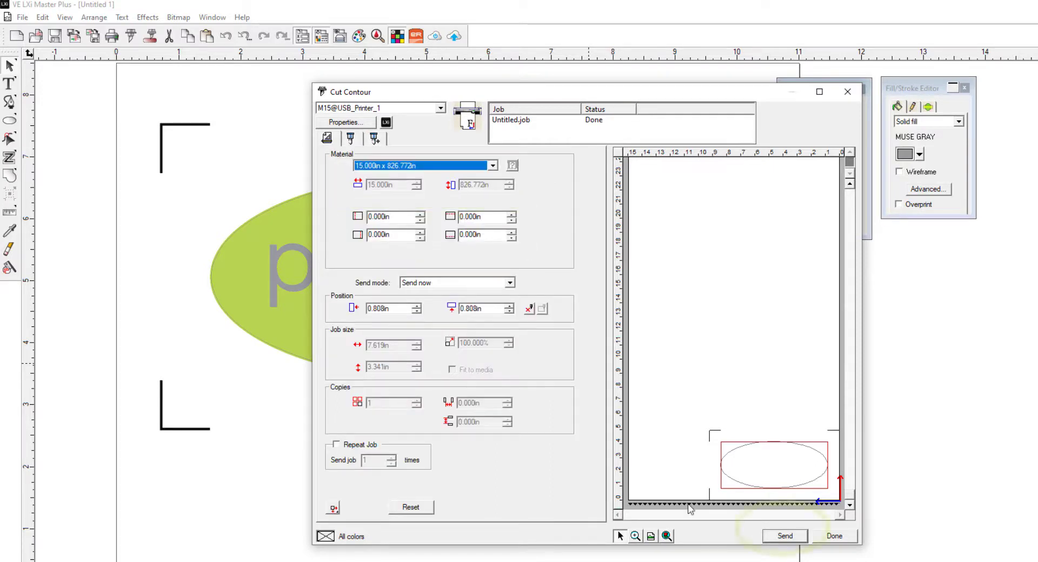
pyautogui.click(792, 537)
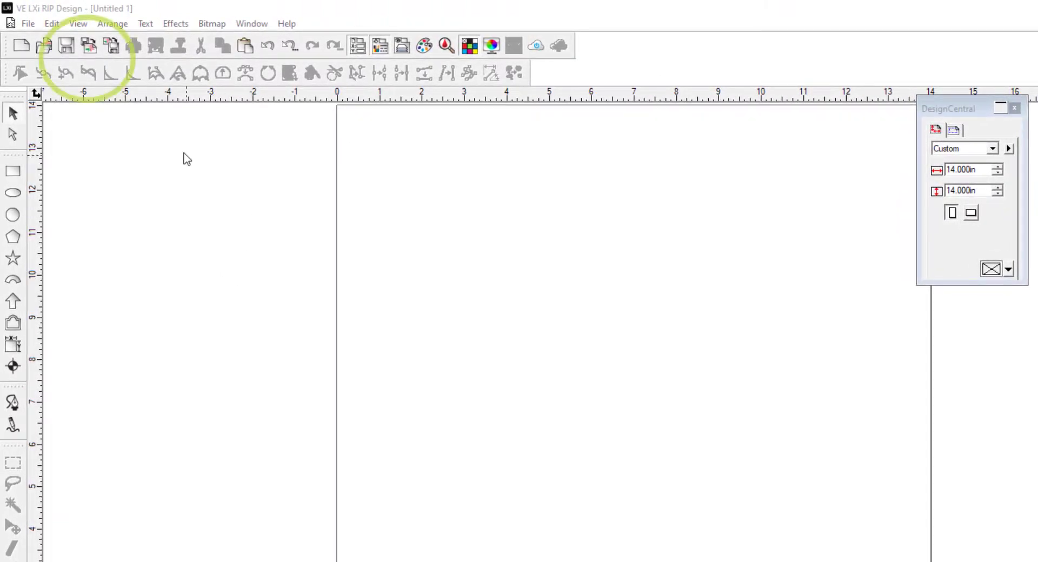
# Import the M15-Aloha_nobg_Flat image and place it on the 14in page
pyautogui.click(88, 47)
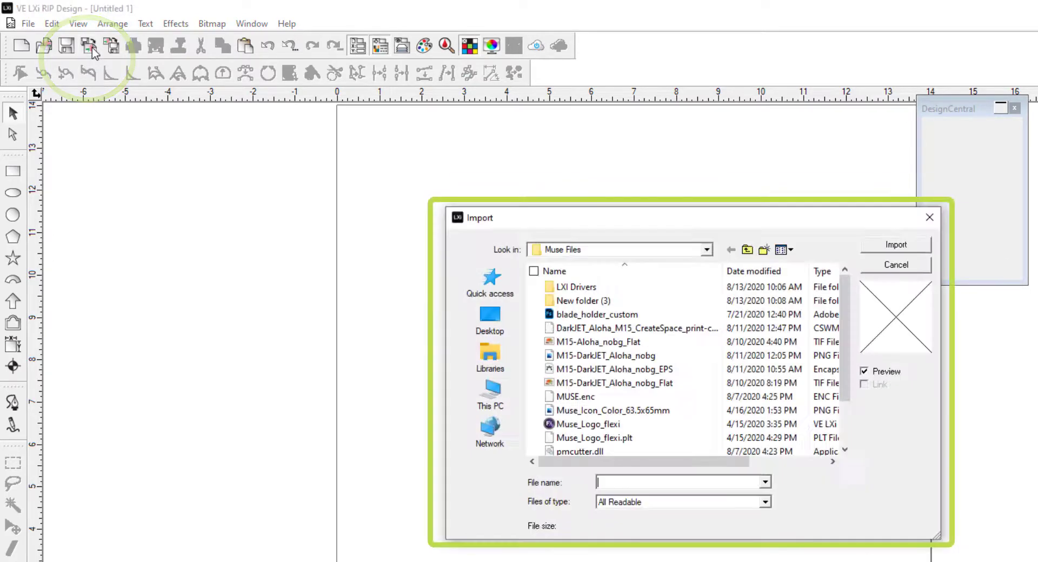
pyautogui.click(648, 340)
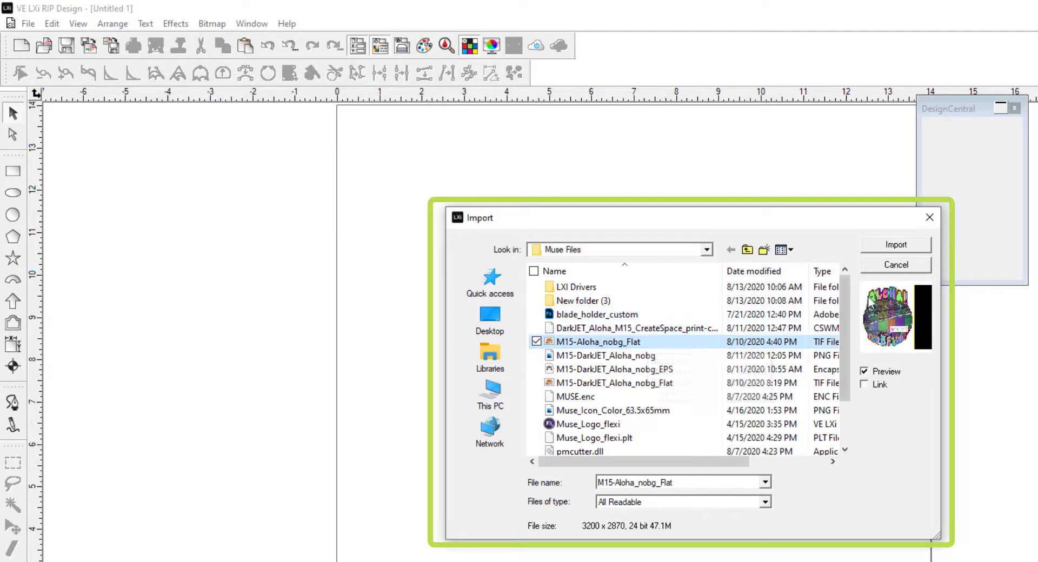
pyautogui.click(895, 244)
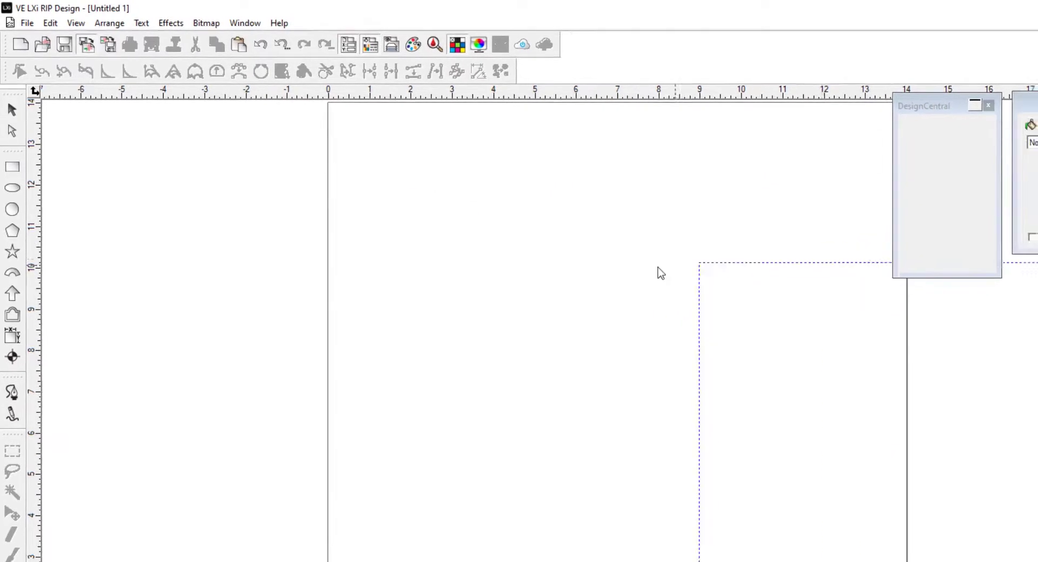
pyautogui.click(349, 165)
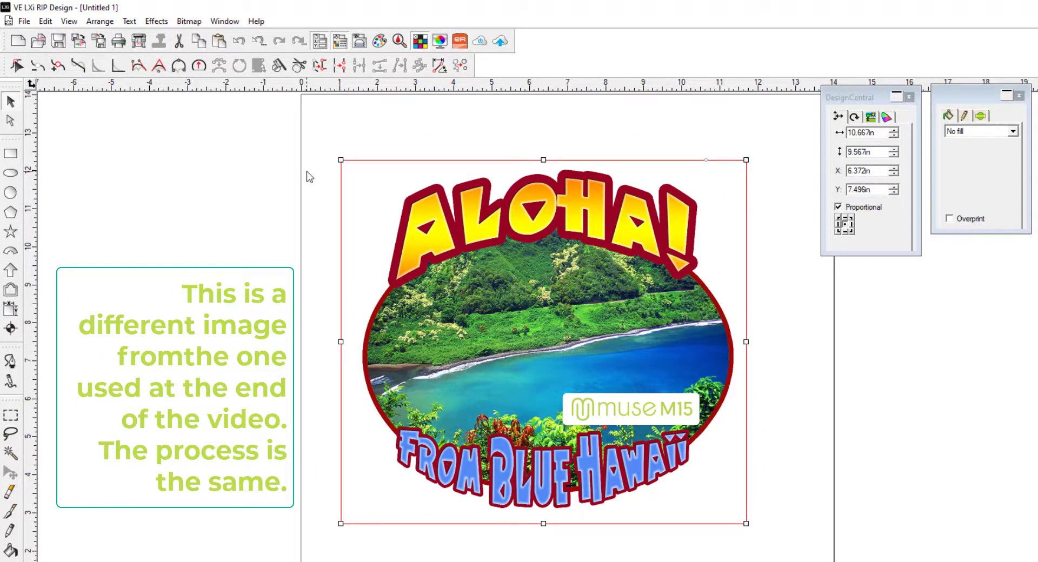
pyautogui.click(289, 210)
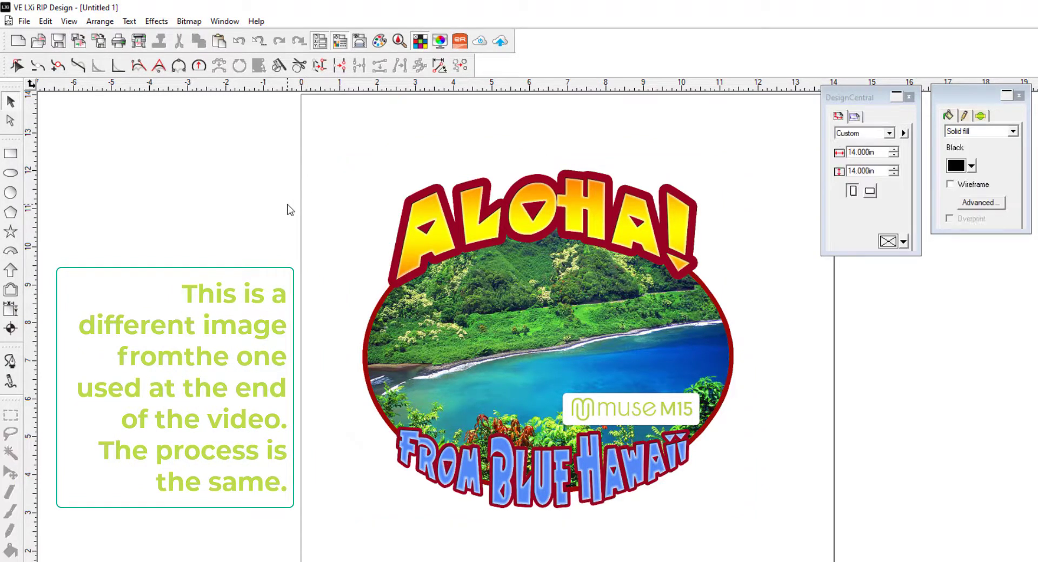
pyautogui.click(411, 227)
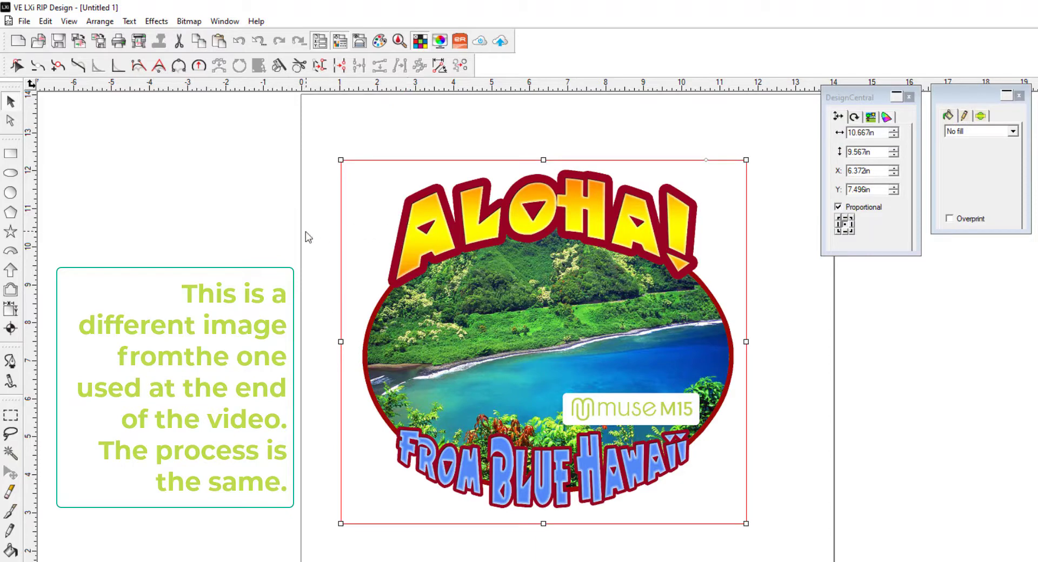
pyautogui.click(11, 174)
pyautogui.moveTo(173, 283); pyautogui.dragTo(539, 423)
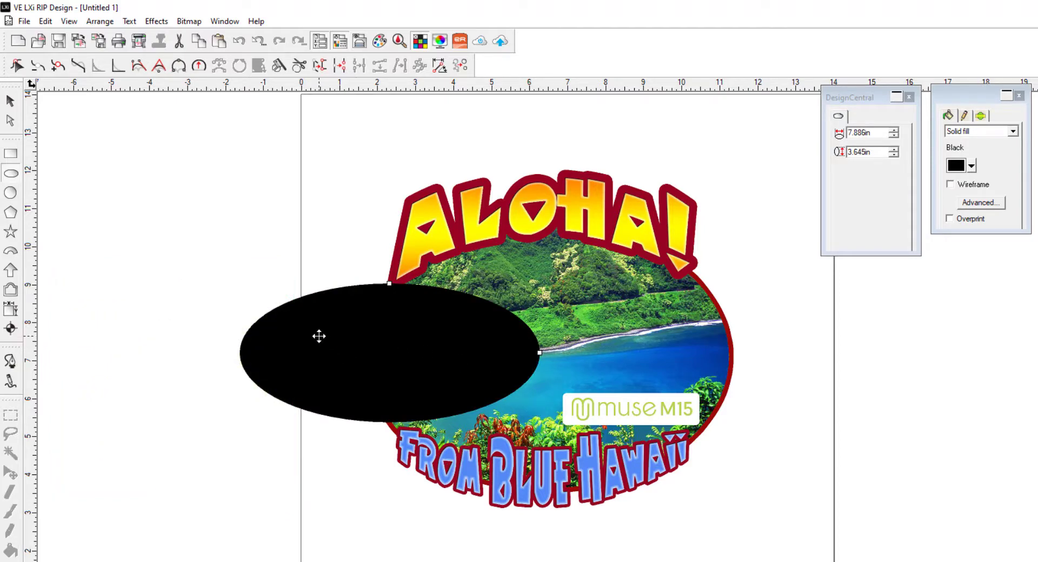
pyautogui.hotkey('shift', 'pagedown')
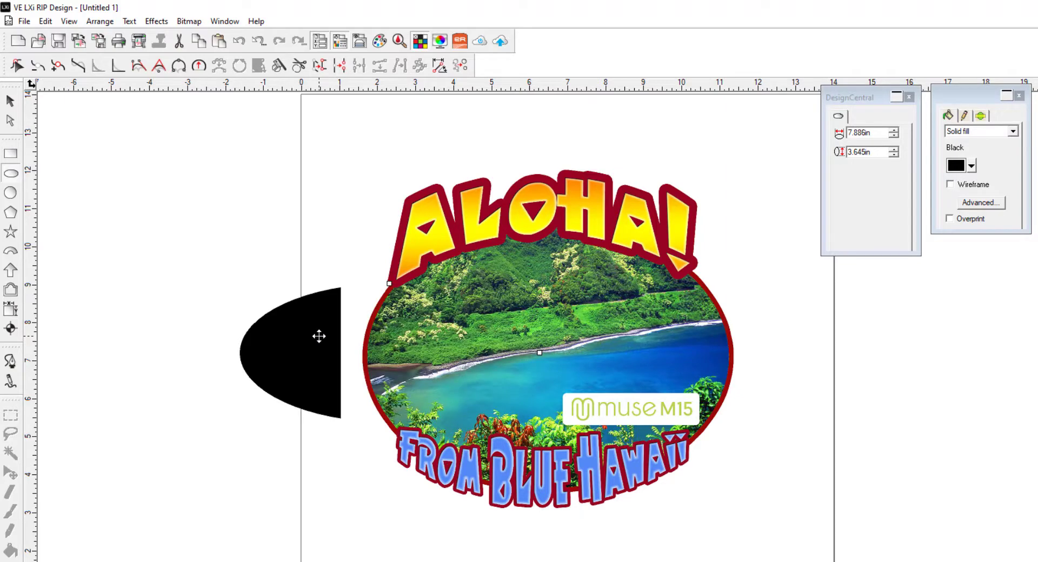
pyautogui.click(11, 101)
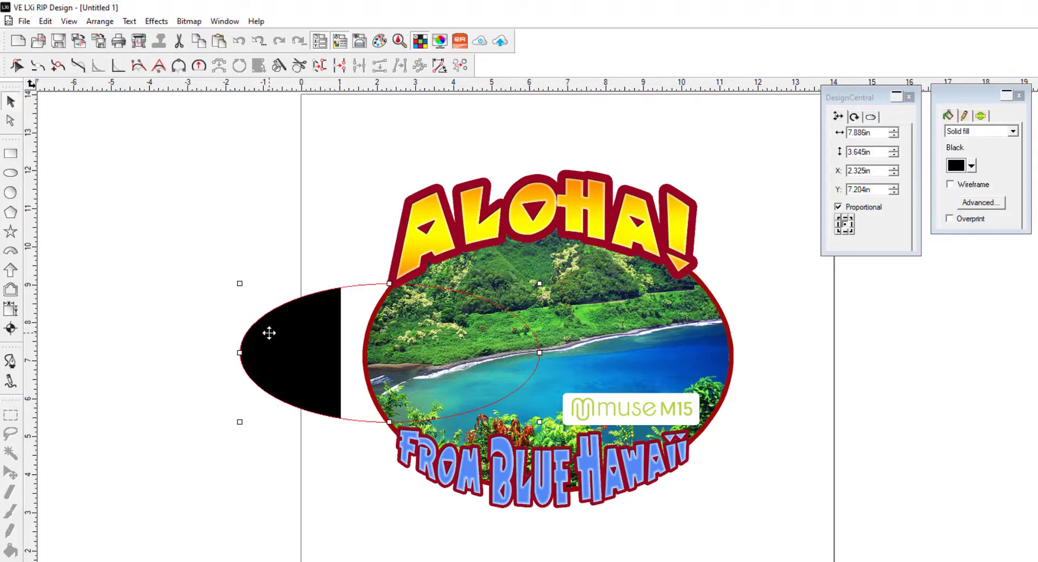
pyautogui.press('Delete')
pyautogui.click(440, 302)
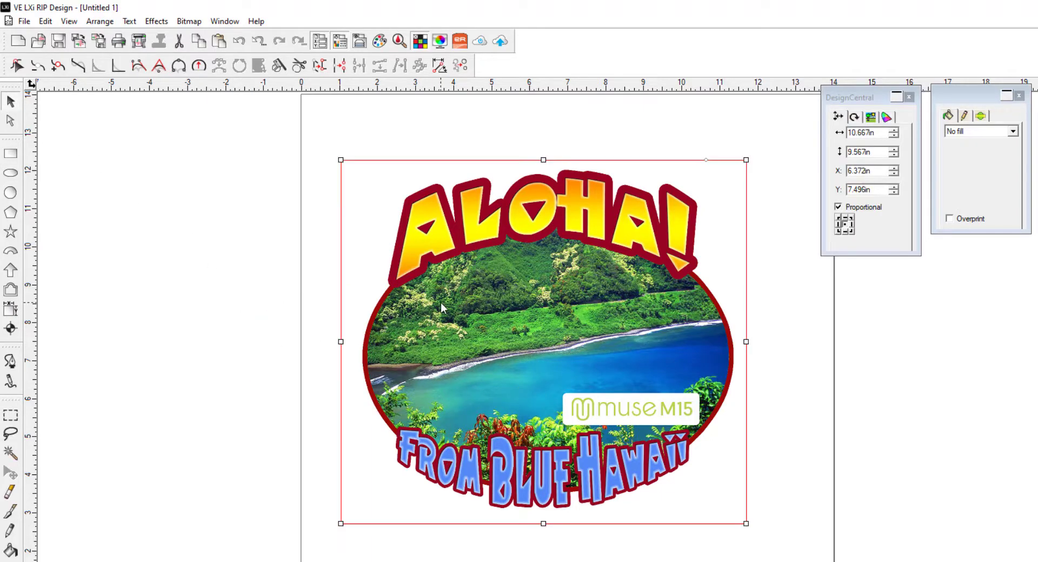
pyautogui.click(156, 21)
pyautogui.click(189, 94)
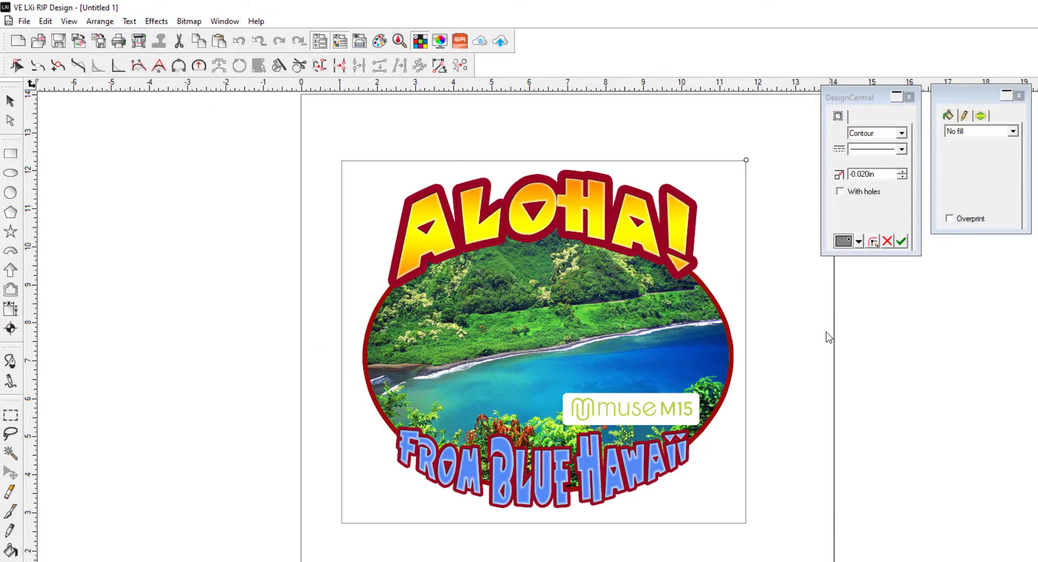
pyautogui.press('Return')
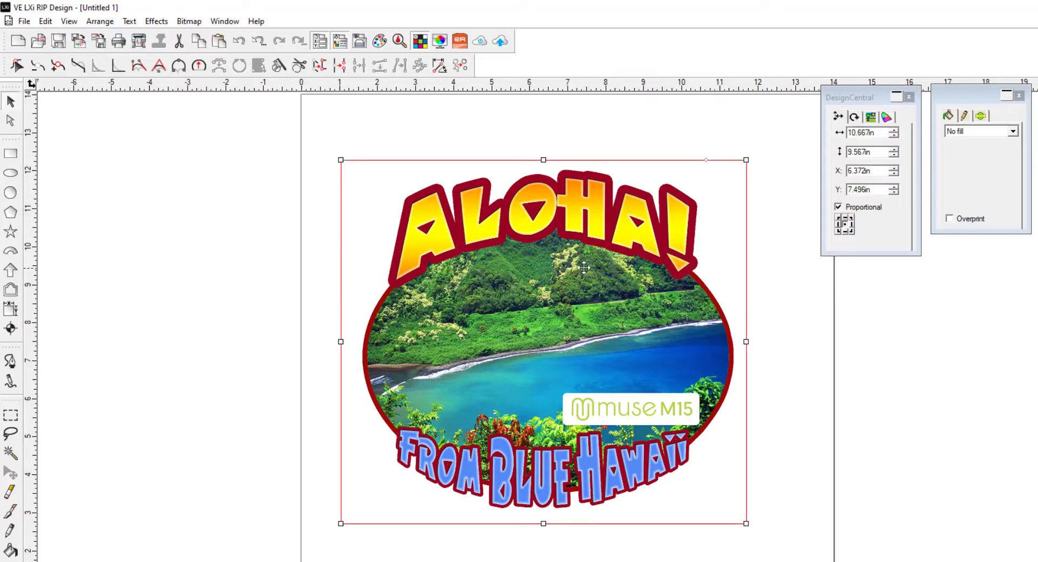
# Make the Aloha image's white background transparent using the magic wand at Tolerance 32
pyautogui.click(184, 20)
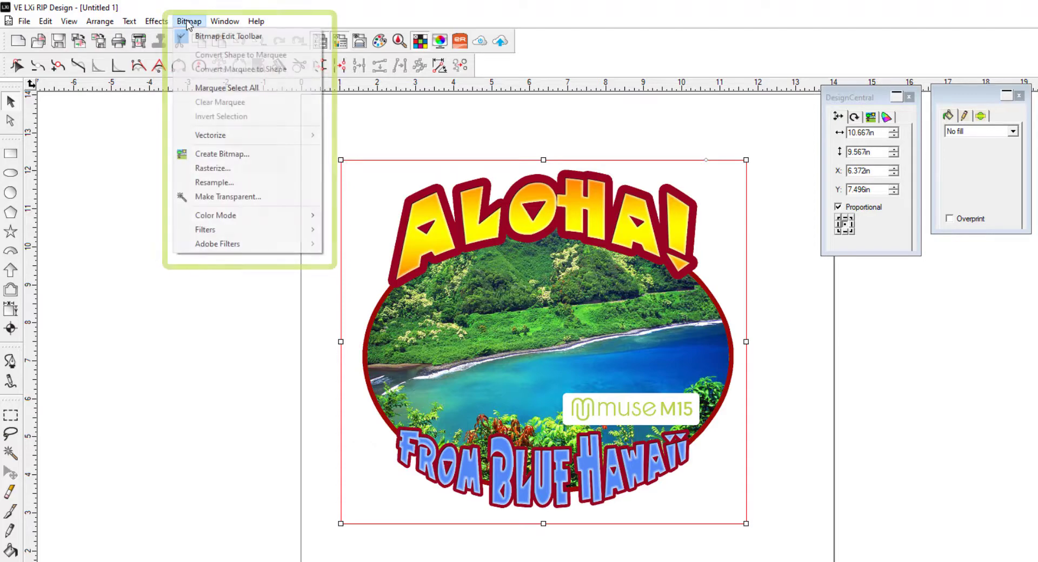
pyautogui.click(206, 198)
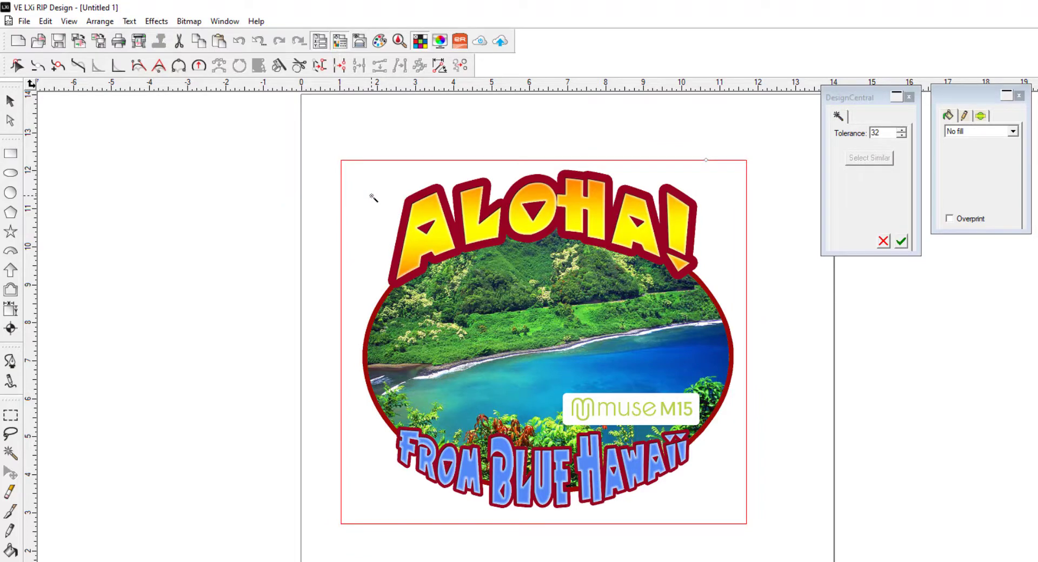
pyautogui.click(371, 197)
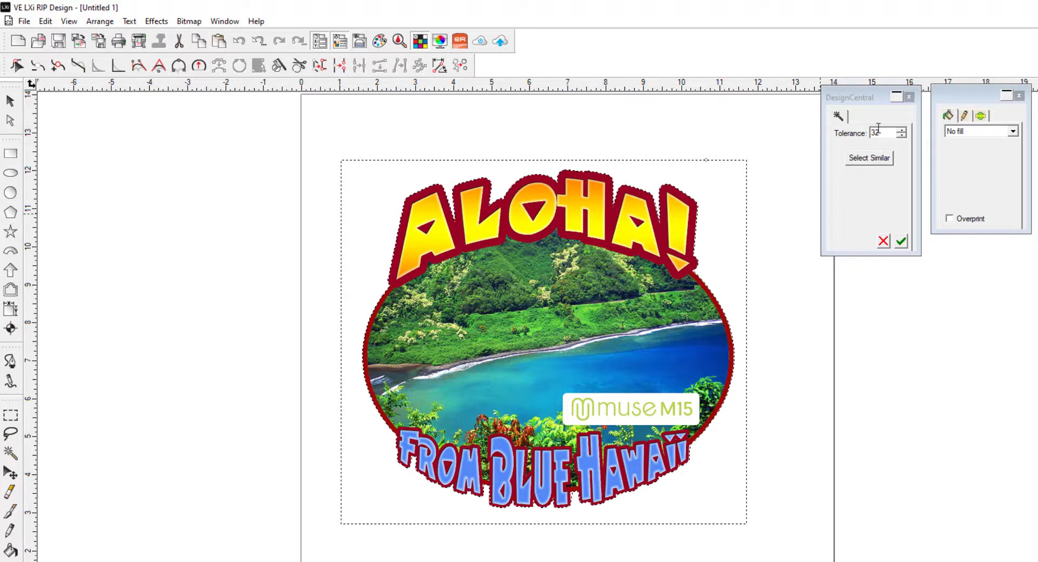
pyautogui.moveTo(868, 93); pyautogui.dragTo(813, 168)
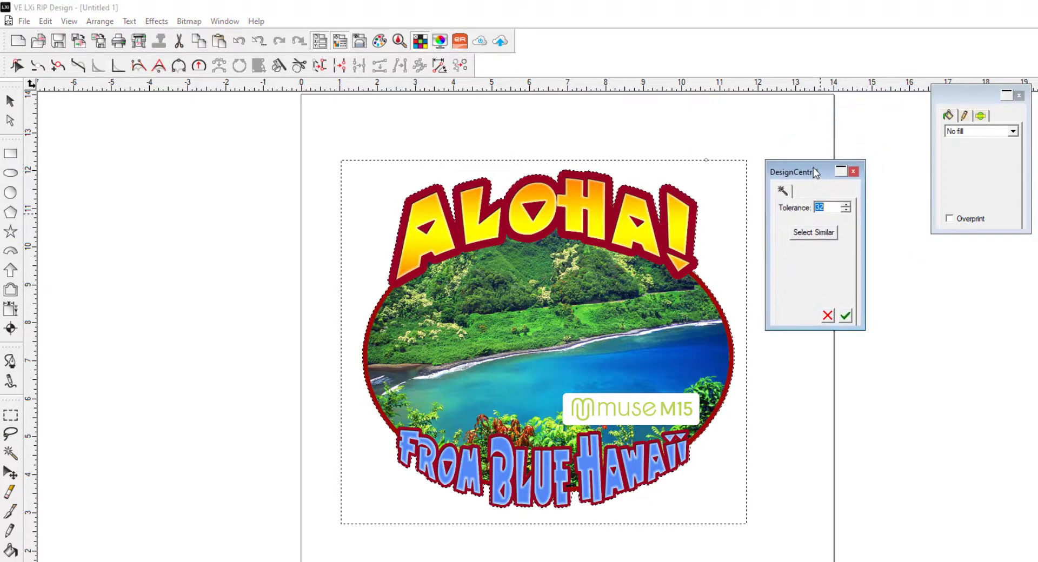
pyautogui.click(845, 318)
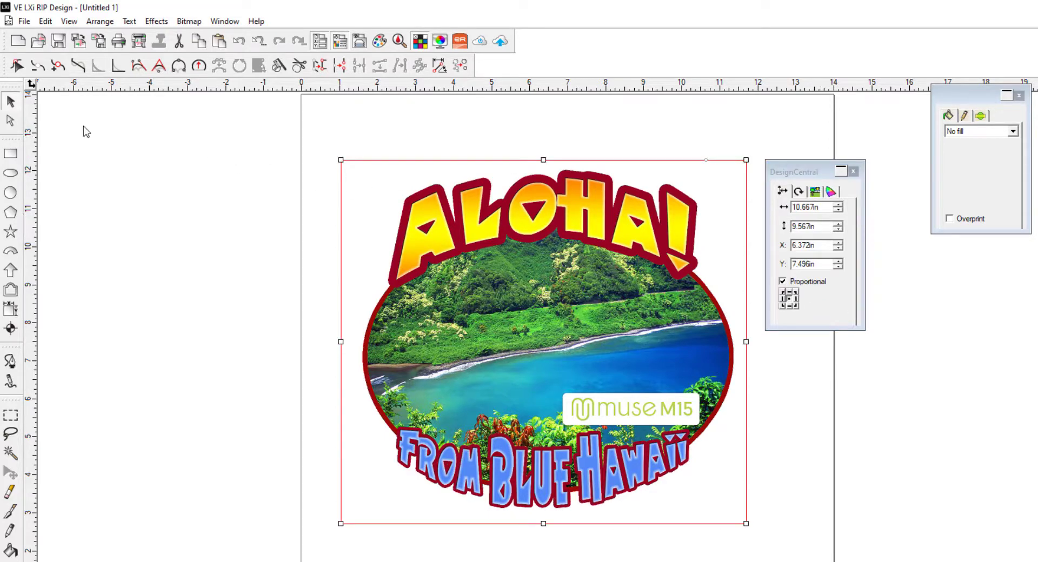
# Draw a black ellipse on the page and send it behind the Aloha artwork
pyautogui.click(184, 180)
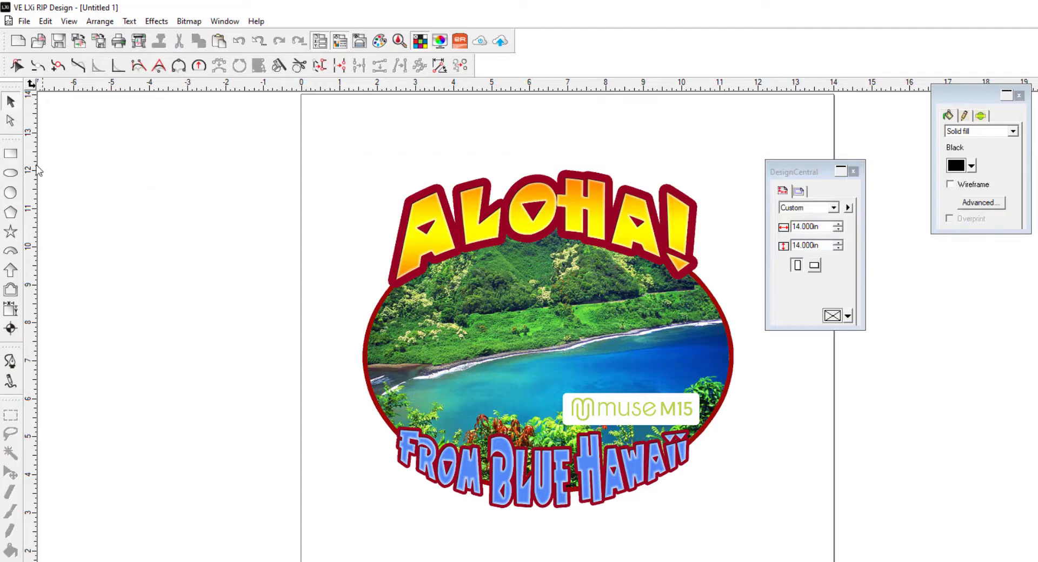
pyautogui.click(11, 174)
pyautogui.moveTo(245, 288); pyautogui.dragTo(483, 415)
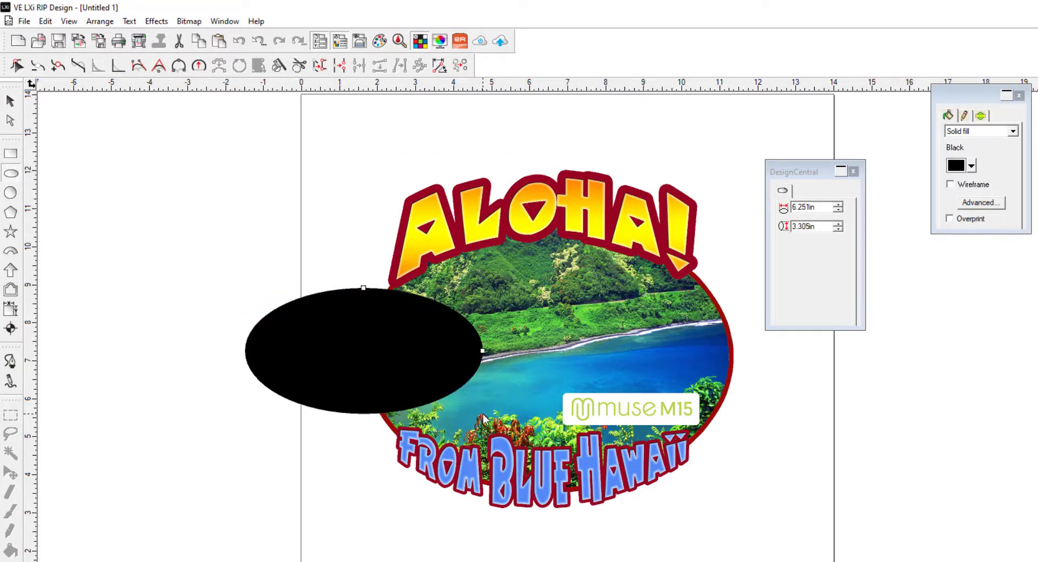
pyautogui.hotkey('shift', 'pagedown')
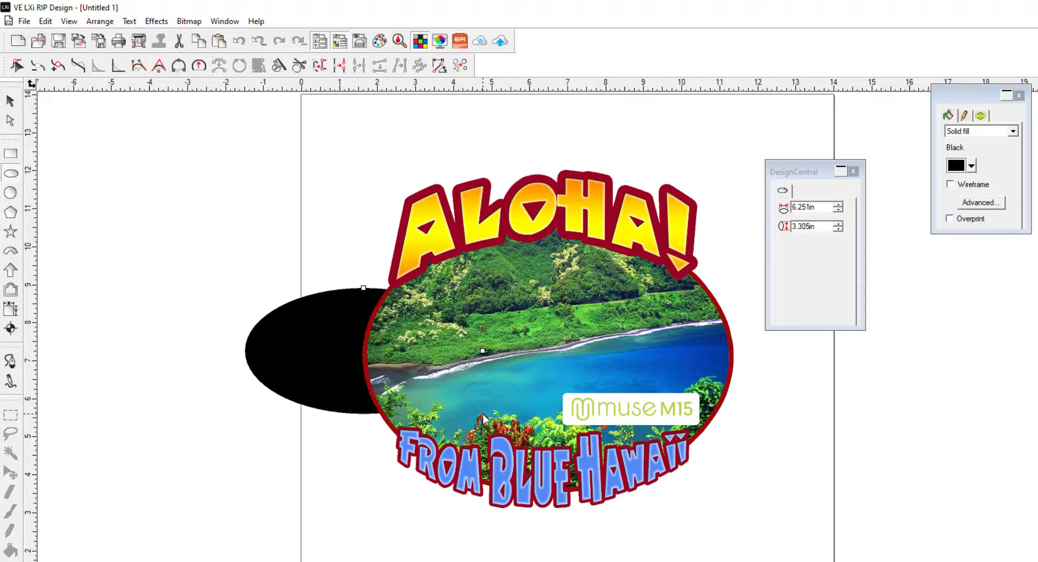
# Delete the black ellipse and reselect the Aloha design
pyautogui.click(12, 102)
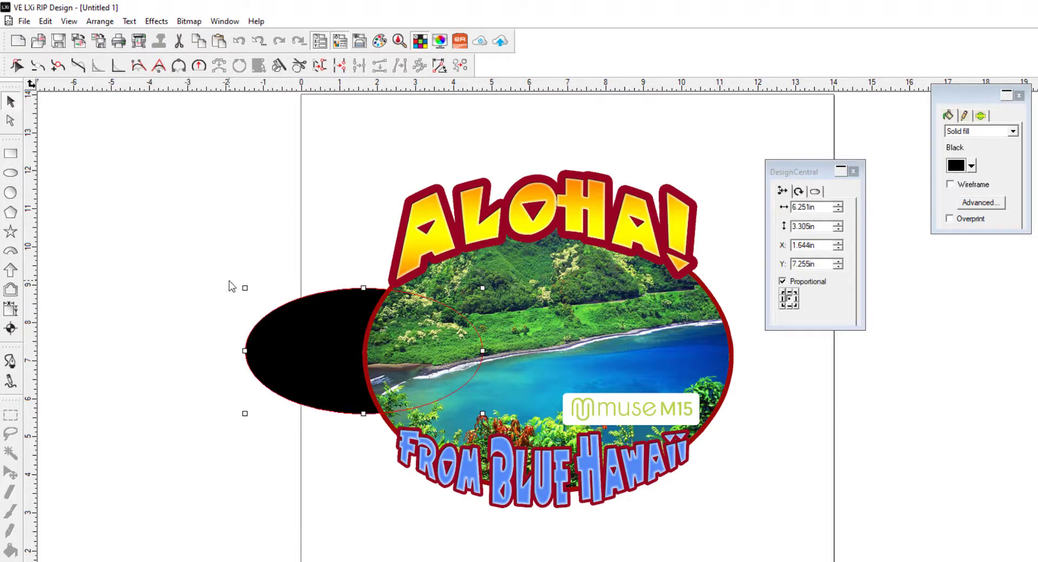
pyautogui.press('Delete')
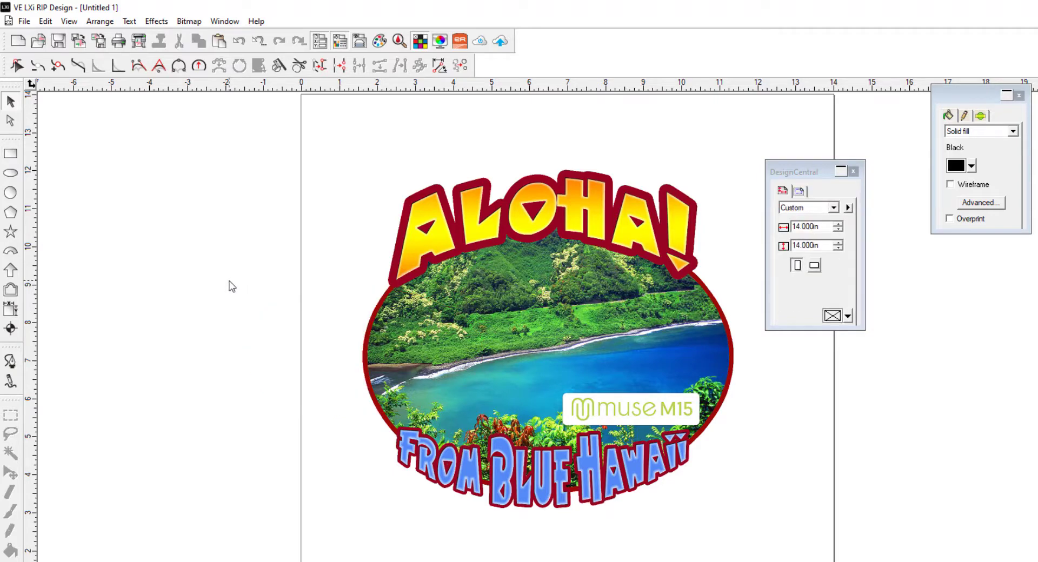
pyautogui.click(433, 254)
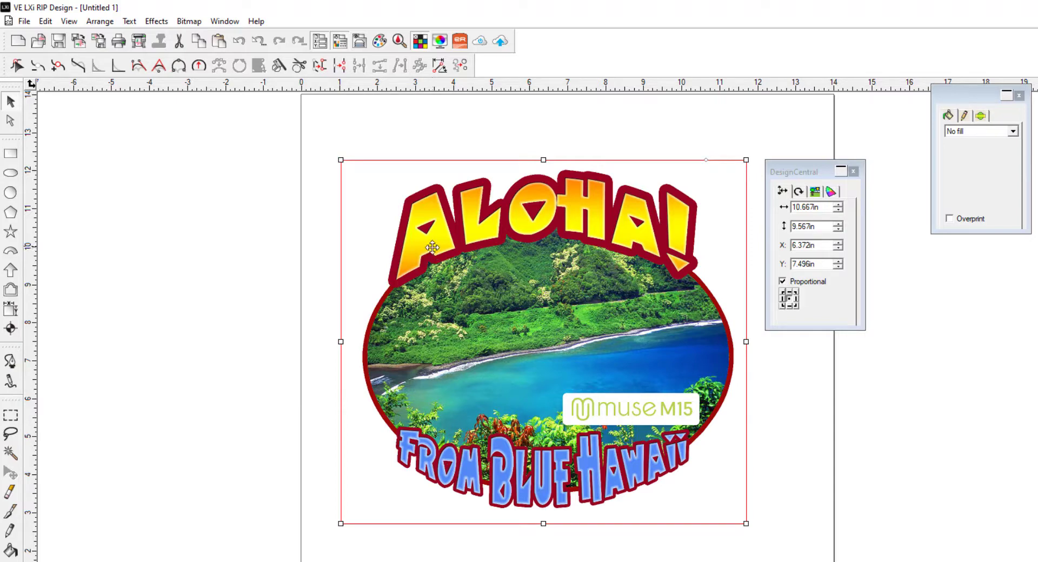
# Start a contour cut around the Aloha design and try offsets down to -0.040in
pyautogui.click(157, 21)
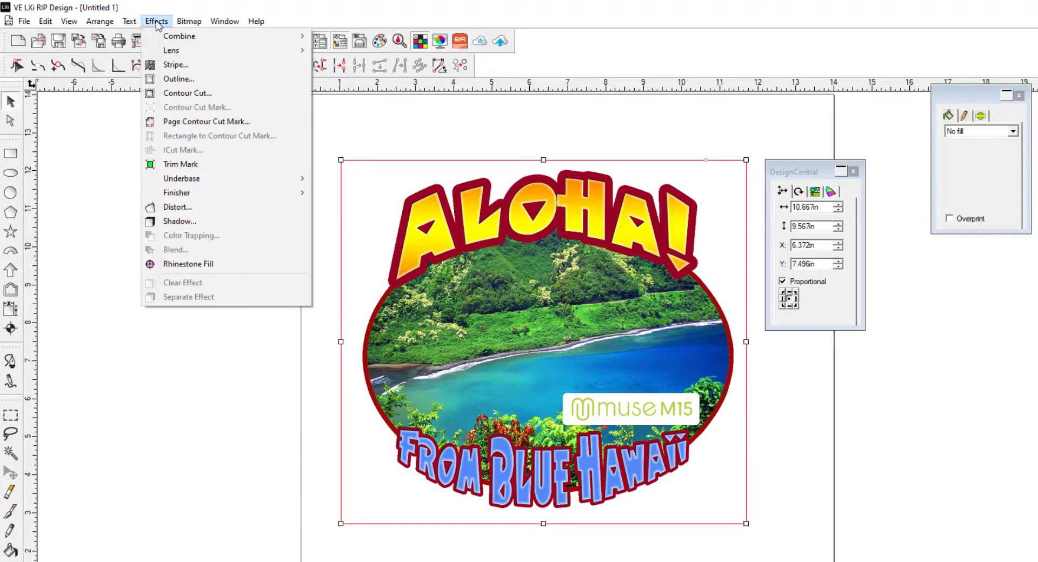
pyautogui.click(181, 93)
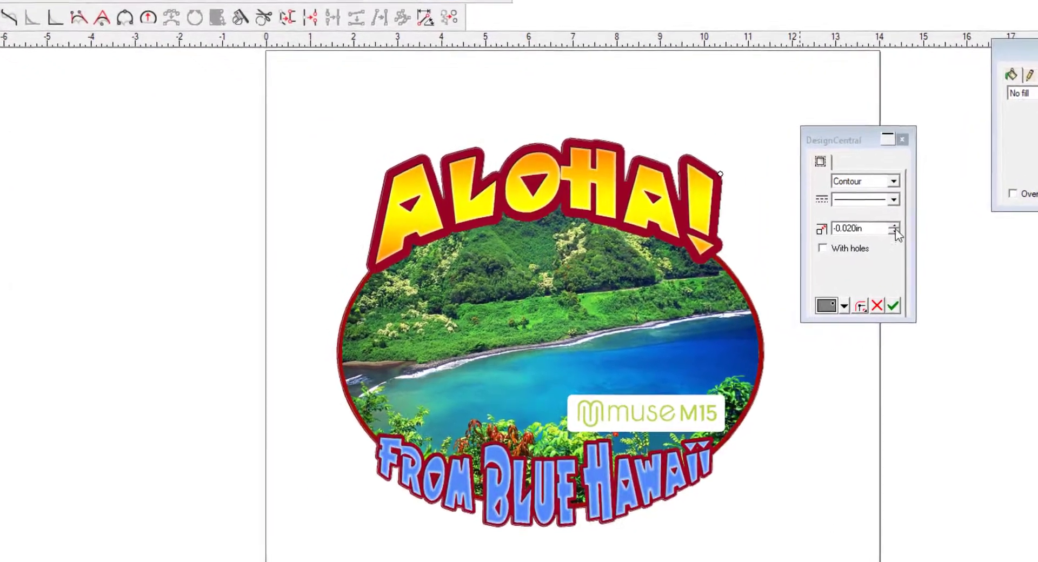
pyautogui.click(904, 221)
pyautogui.click(903, 222)
pyautogui.click(904, 222)
pyautogui.click(911, 218)
pyautogui.click(912, 218)
pyautogui.click(912, 218)
pyautogui.click(912, 225)
pyautogui.click(911, 225)
pyautogui.click(912, 225)
pyautogui.click(911, 225)
pyautogui.click(911, 225)
pyautogui.click(912, 225)
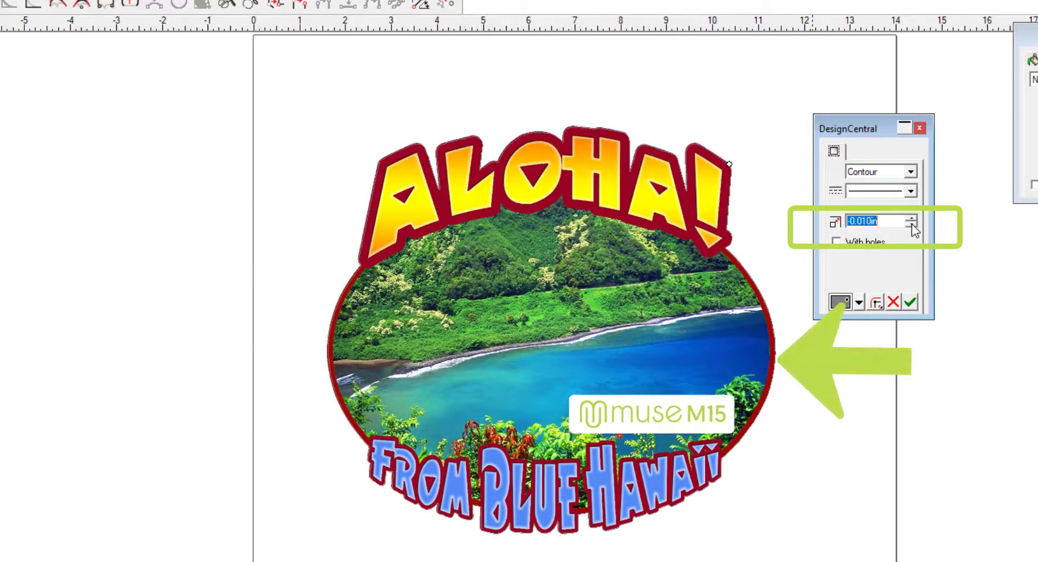
pyautogui.click(912, 224)
pyautogui.click(912, 225)
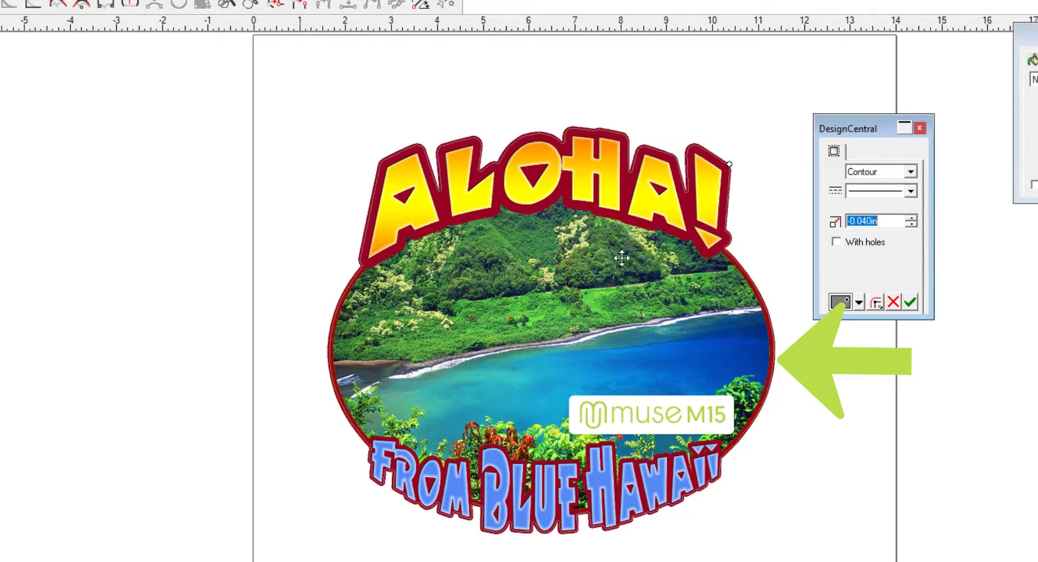
# Apply the Aloha contour cut at -0.020in offset and deselect the design
pyautogui.click(912, 217)
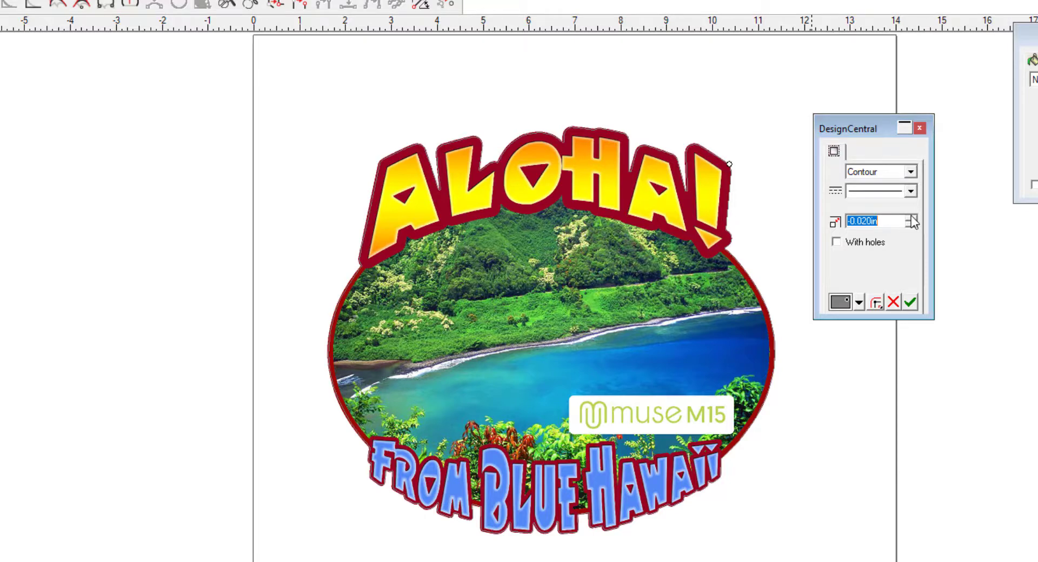
pyautogui.click(905, 301)
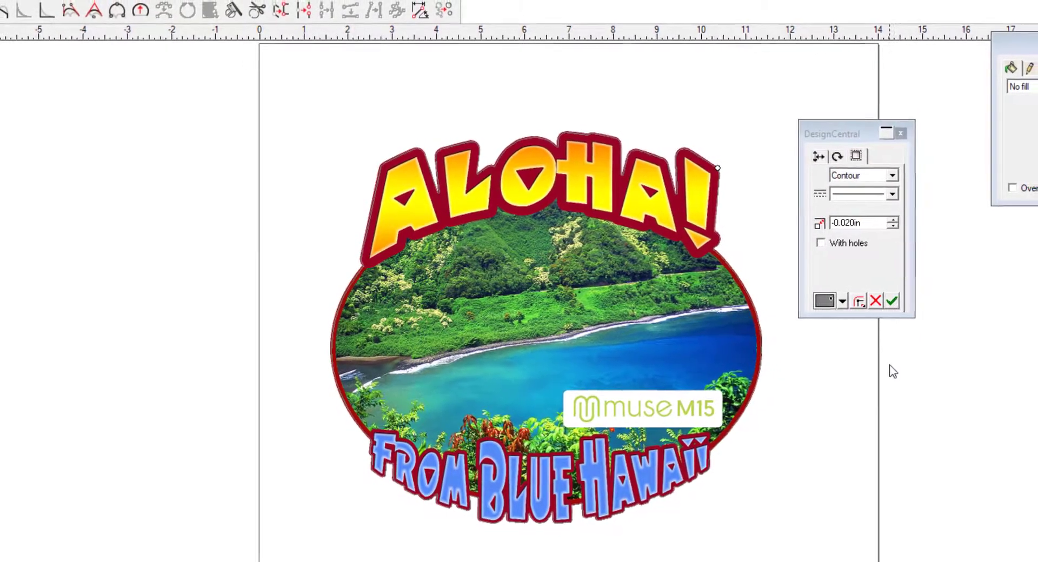
pyautogui.click(852, 441)
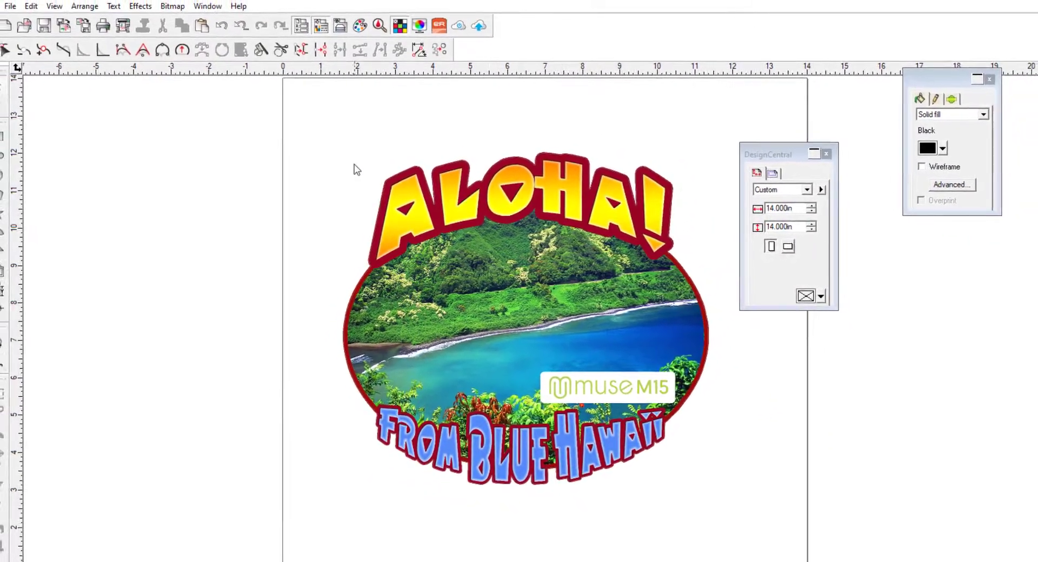
# Send the selected Aloha artwork to RIP and Print, keeping its own color settings
pyautogui.moveTo(337, 149); pyautogui.dragTo(772, 510)
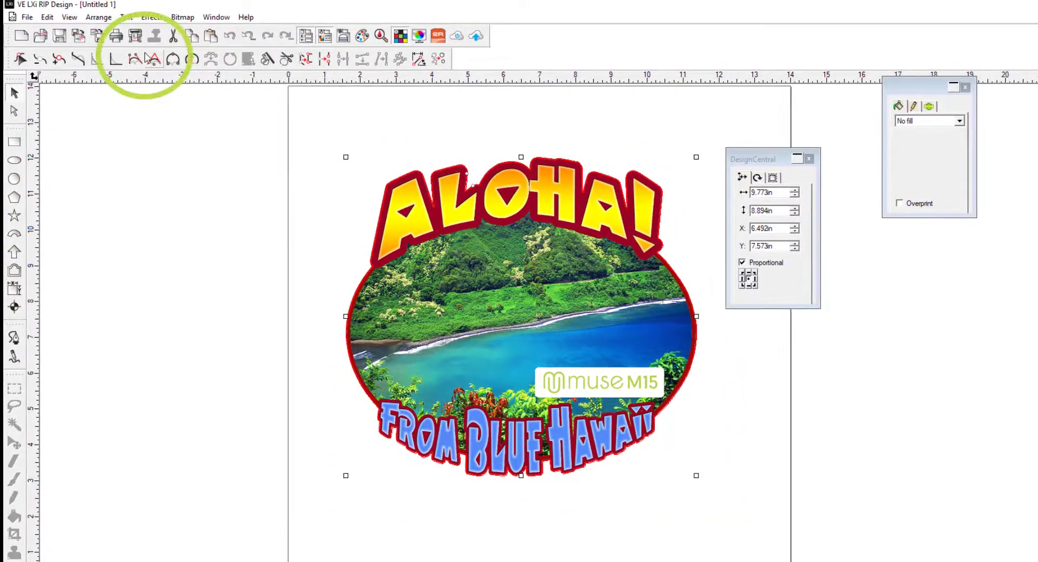
pyautogui.click(136, 38)
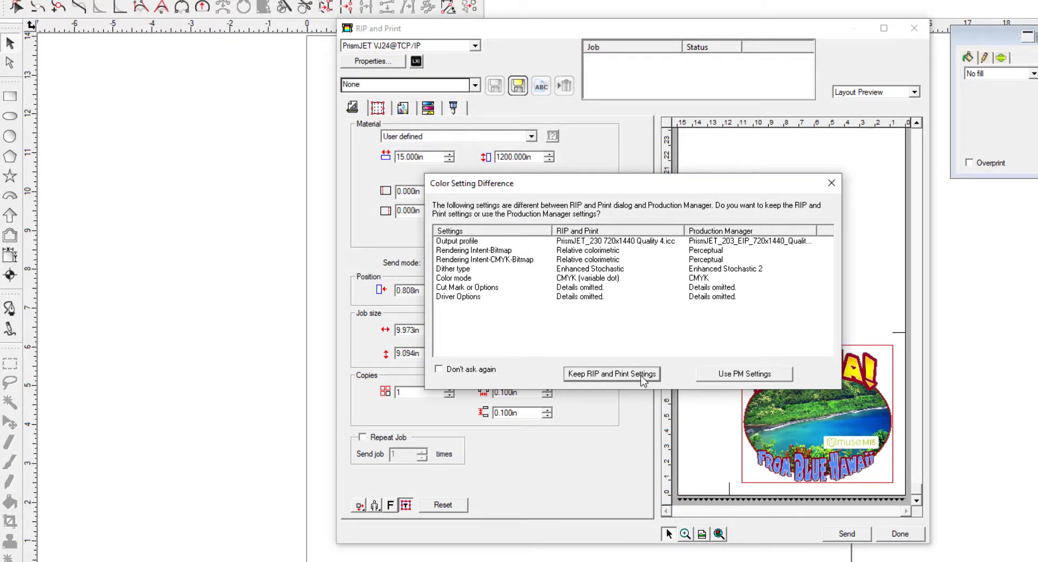
pyautogui.click(642, 377)
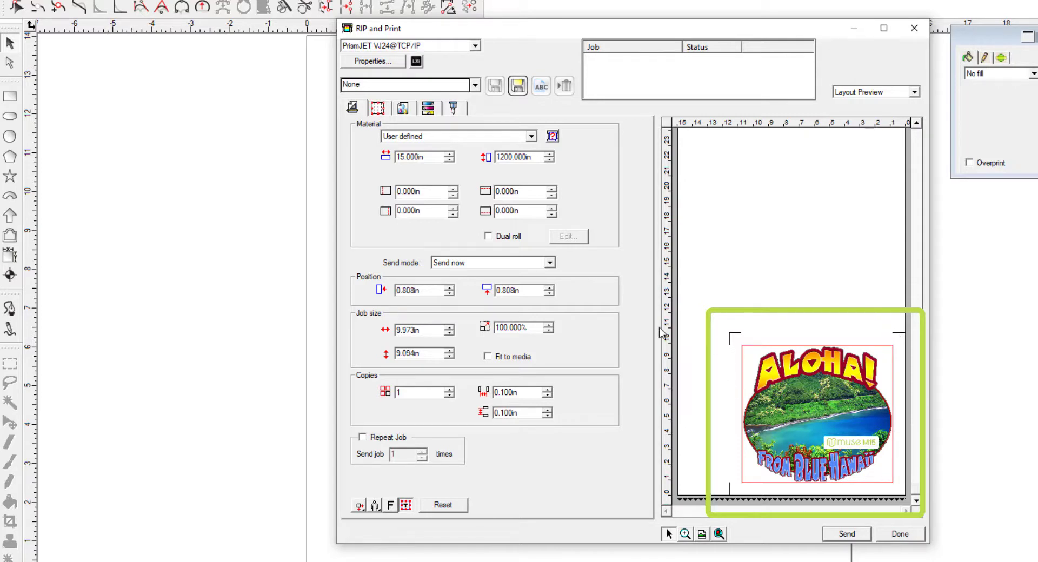
# Move the job in the layout preview to 1.895in by 1.721in
pyautogui.click(807, 415)
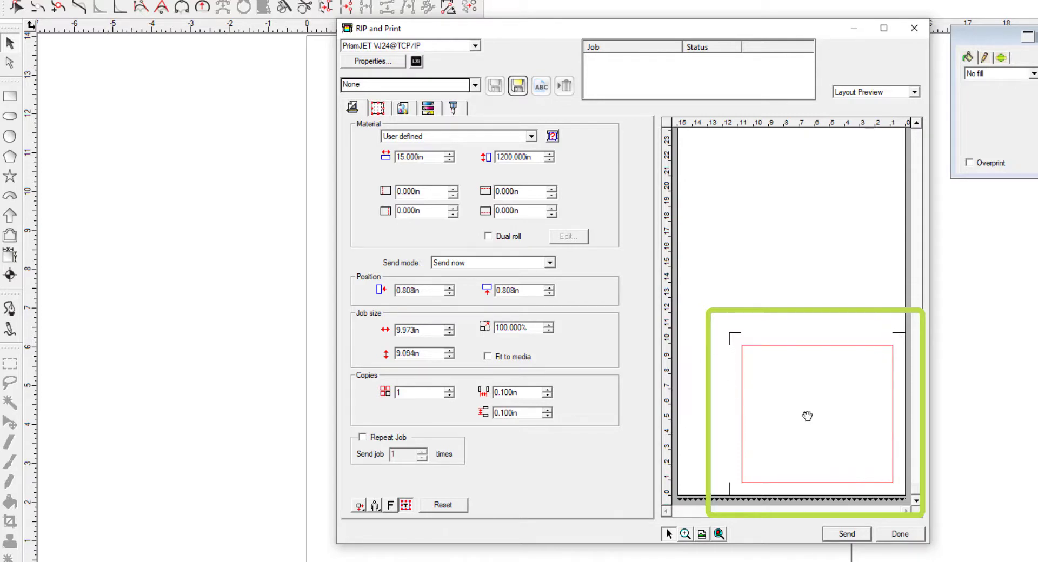
pyautogui.moveTo(807, 415); pyautogui.dragTo(792, 402)
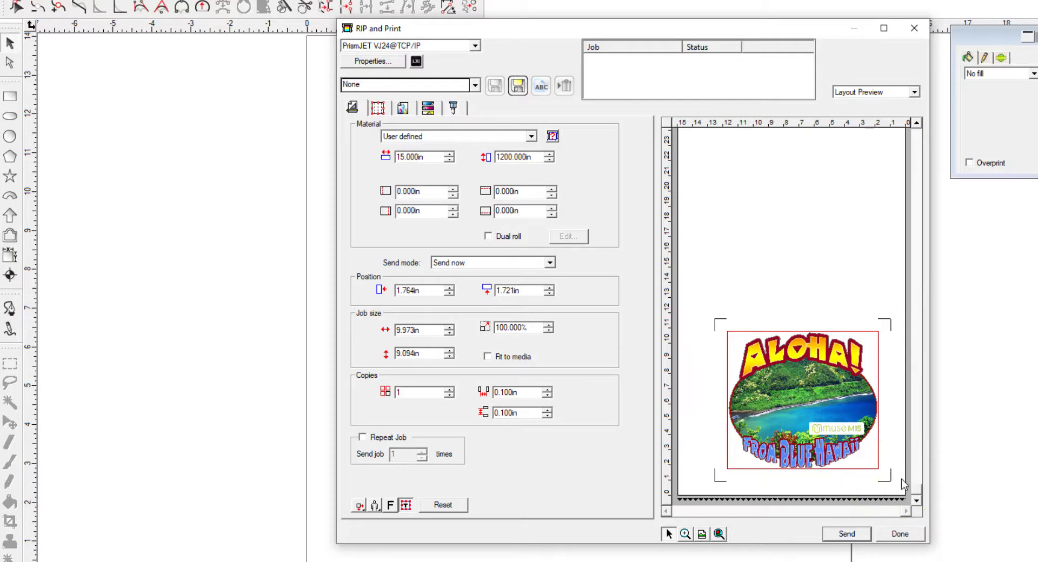
pyautogui.moveTo(859, 461); pyautogui.dragTo(857, 462)
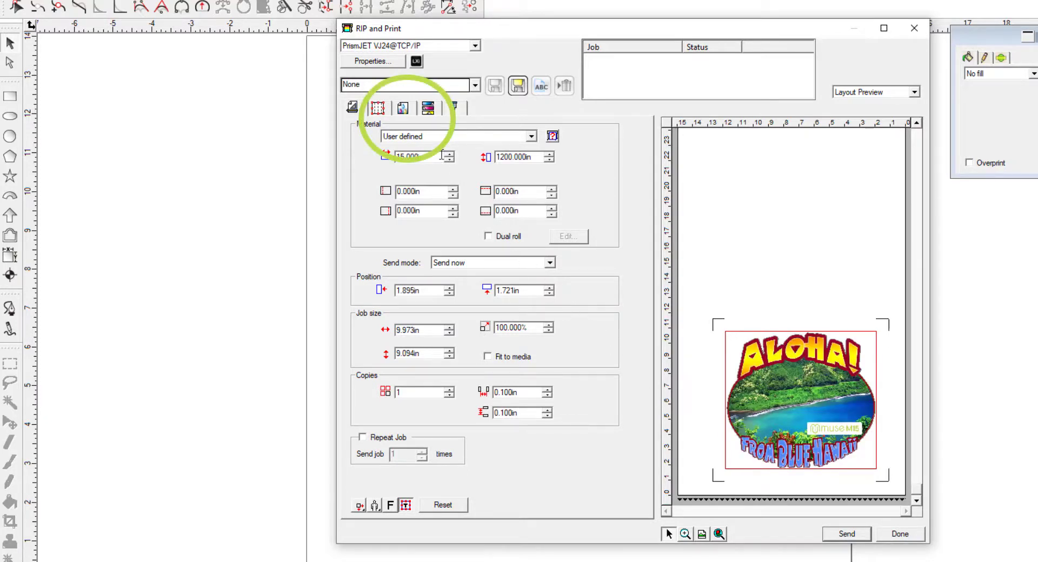
# Set the output profile to PrismJET_203_EIP_720x1440_Quality4HS_FF3_SAT, with PrismJET_203_EIP(Others) media
pyautogui.click(402, 110)
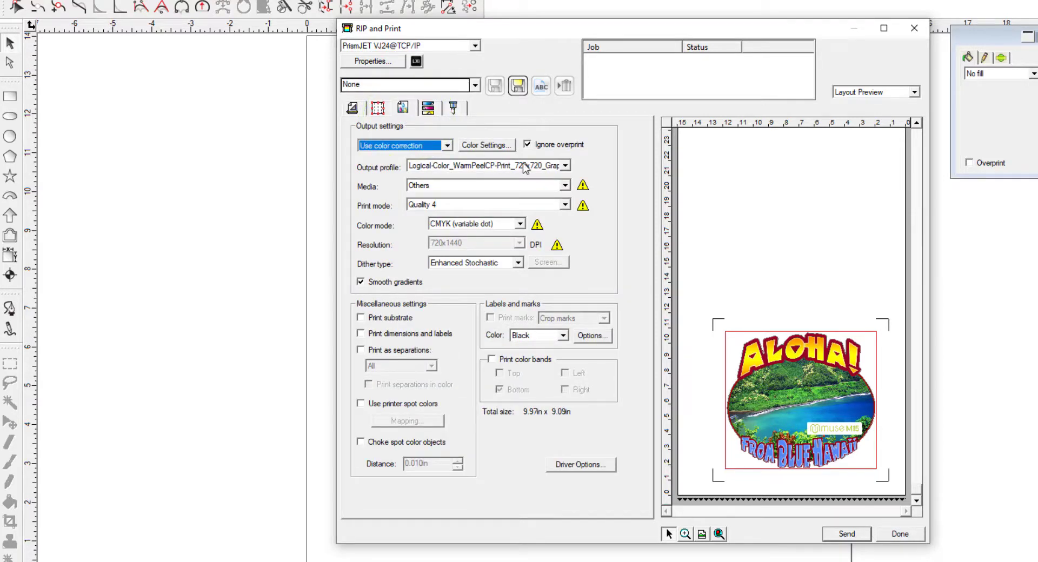
pyautogui.click(565, 166)
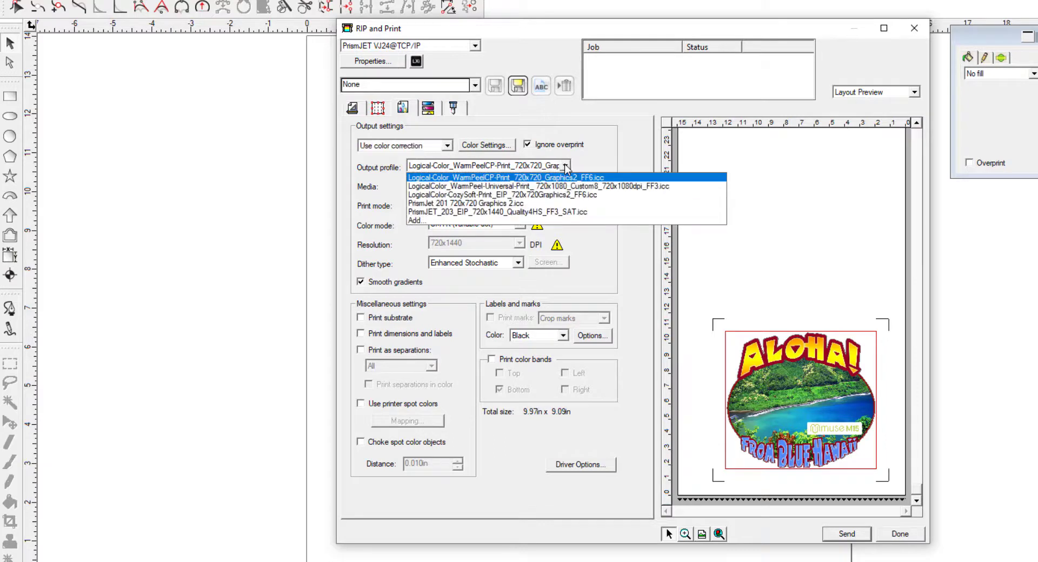
pyautogui.click(554, 212)
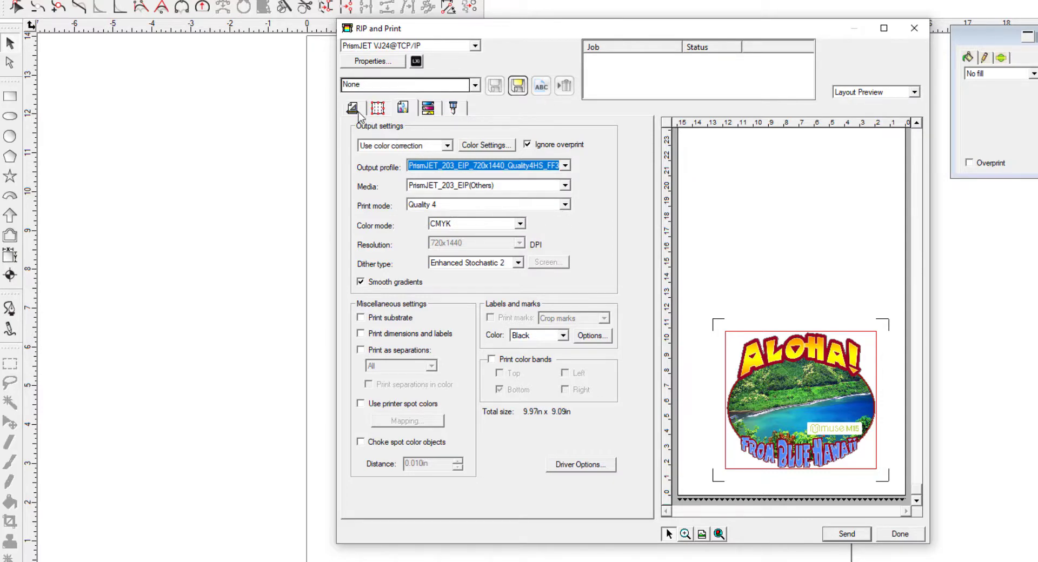
pyautogui.click(377, 107)
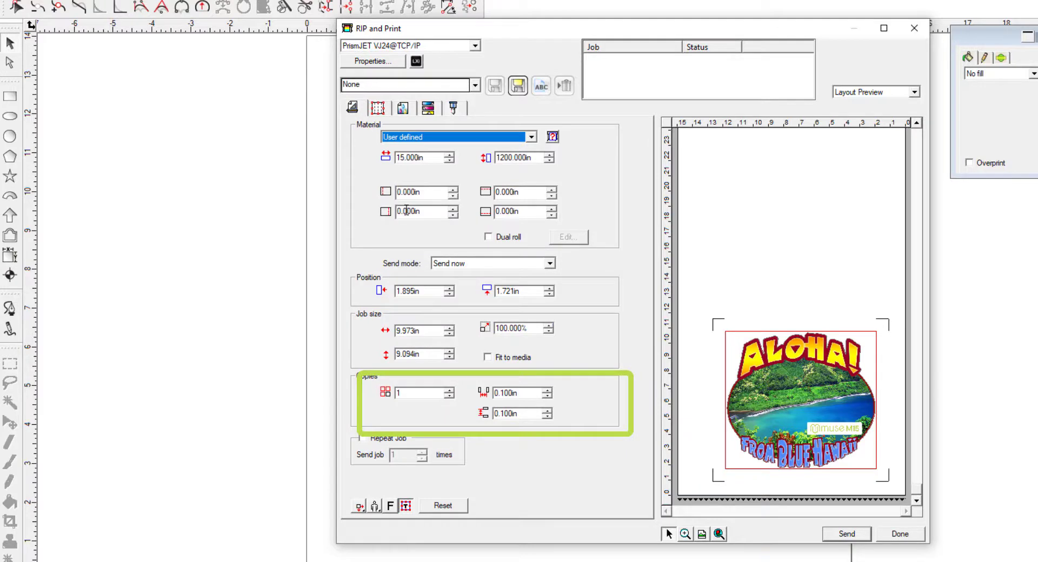
# Keep copies at 1 and set the user-defined media width to 14.900in
pyautogui.click(449, 391)
pyautogui.click(448, 390)
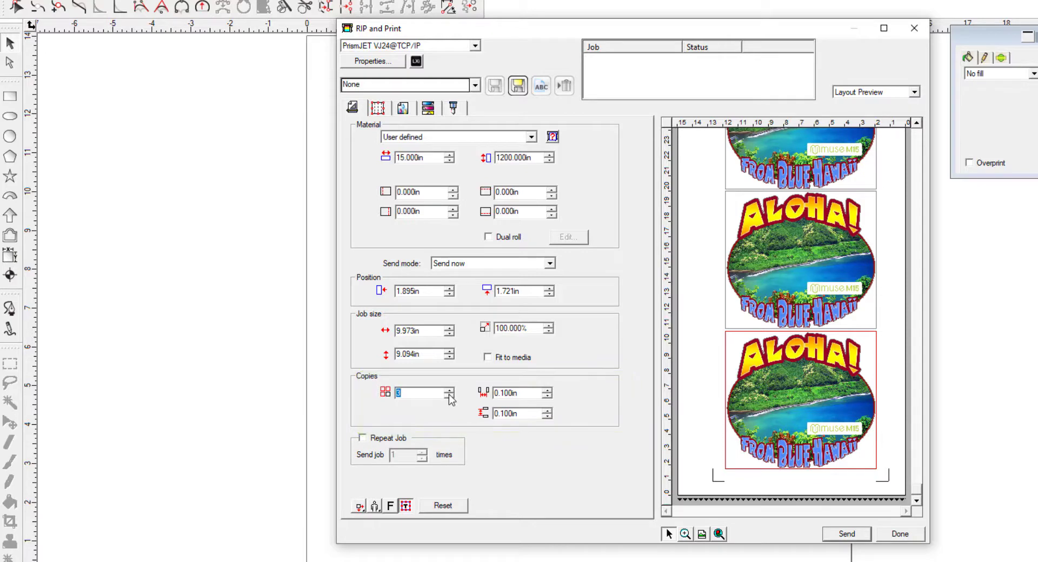
pyautogui.click(449, 396)
pyautogui.click(449, 396)
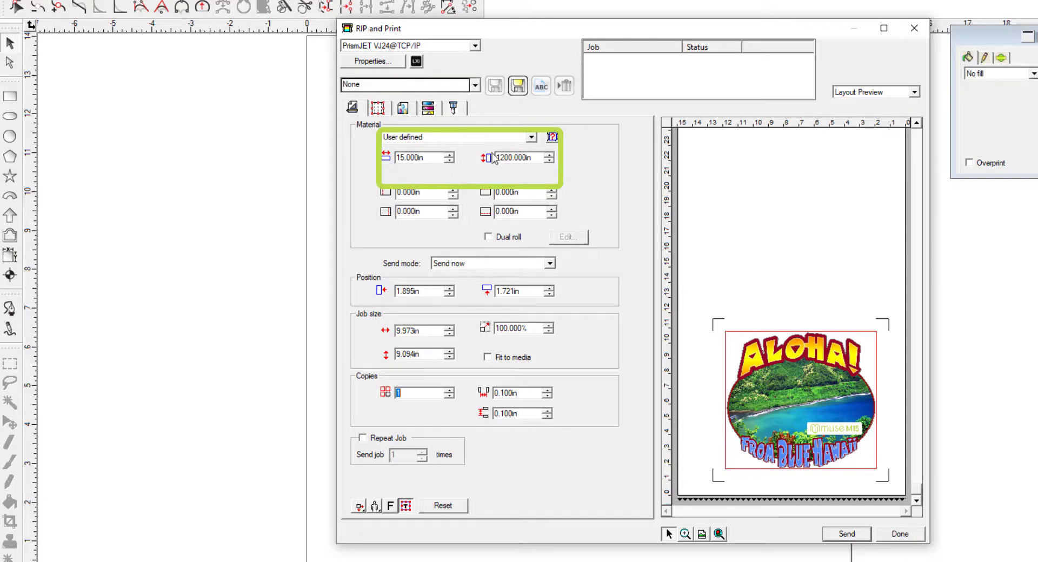
pyautogui.click(533, 138)
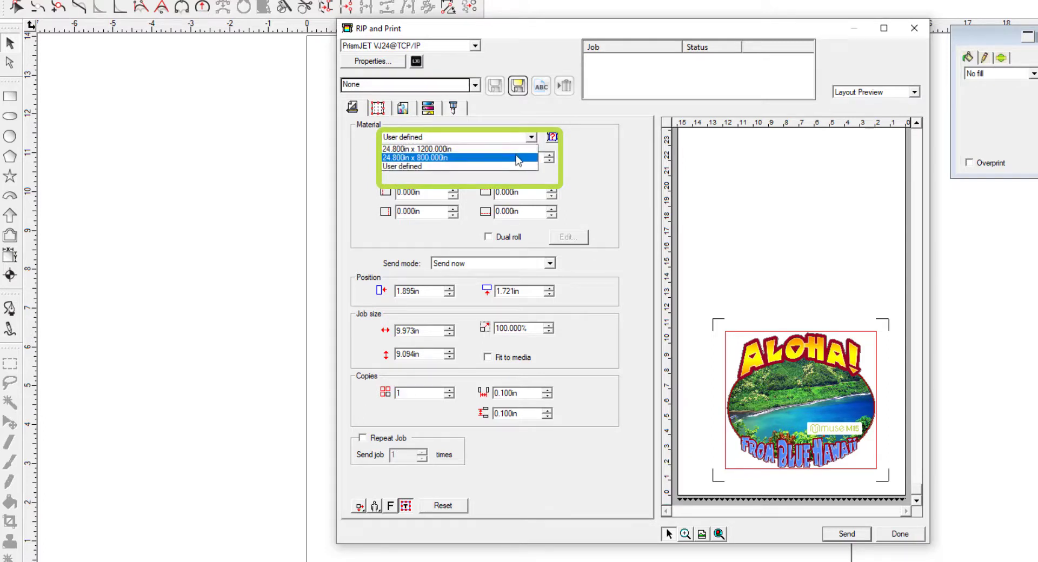
pyautogui.click(574, 167)
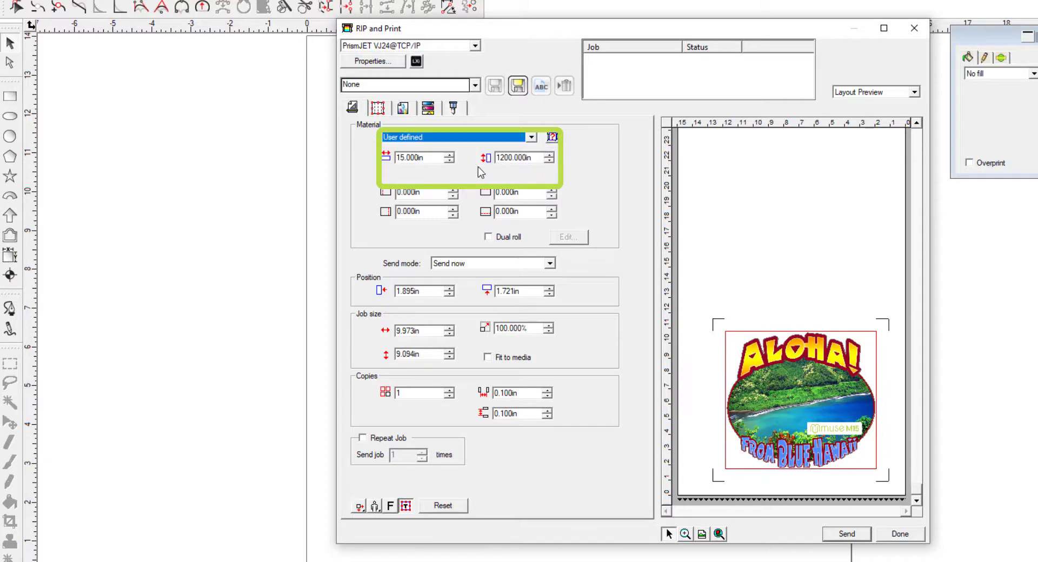
pyautogui.click(449, 161)
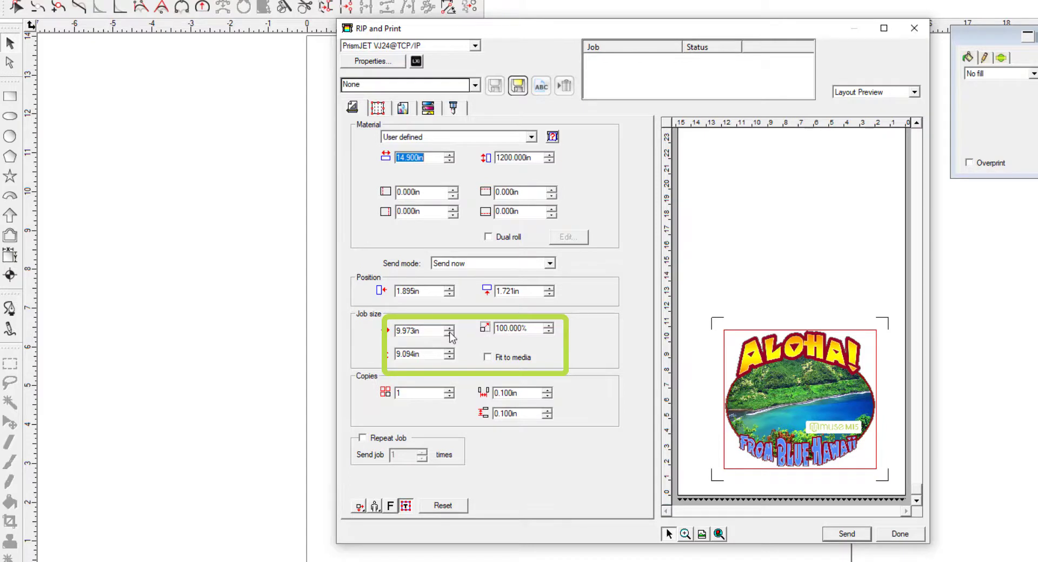
# Scale the decal to 5.705in (56.331%), make 4 copies, and shift them slightly right and down
pyautogui.moveTo(450, 333); pyautogui.dragTo(450, 333)
pyautogui.click(450, 390)
pyautogui.click(449, 390)
pyautogui.click(450, 390)
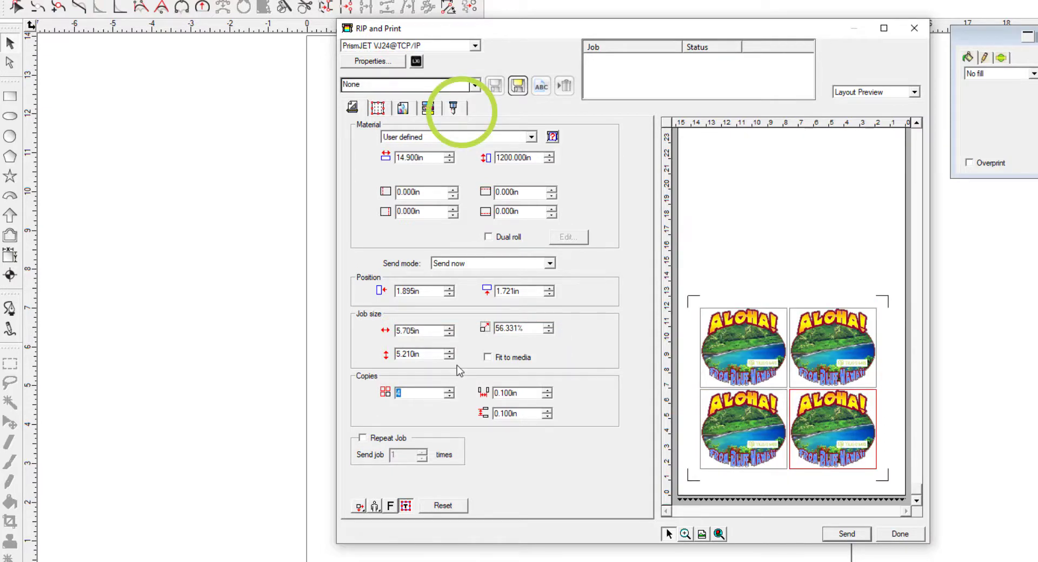
pyautogui.moveTo(751, 444); pyautogui.dragTo(756, 448)
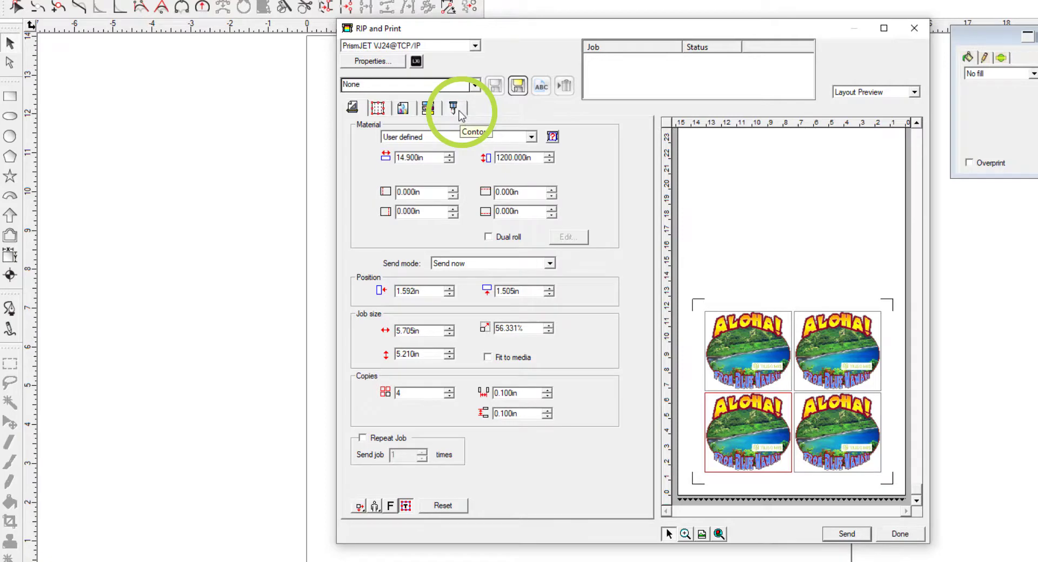
# Give the contour cut job a user-defined material size 14.900in wide
pyautogui.click(457, 110)
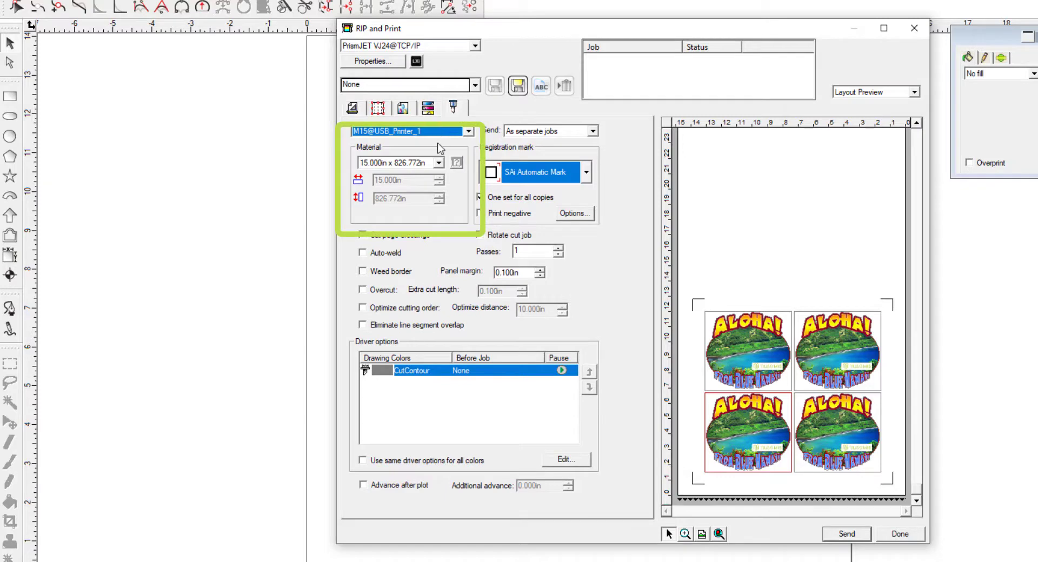
pyautogui.click(440, 163)
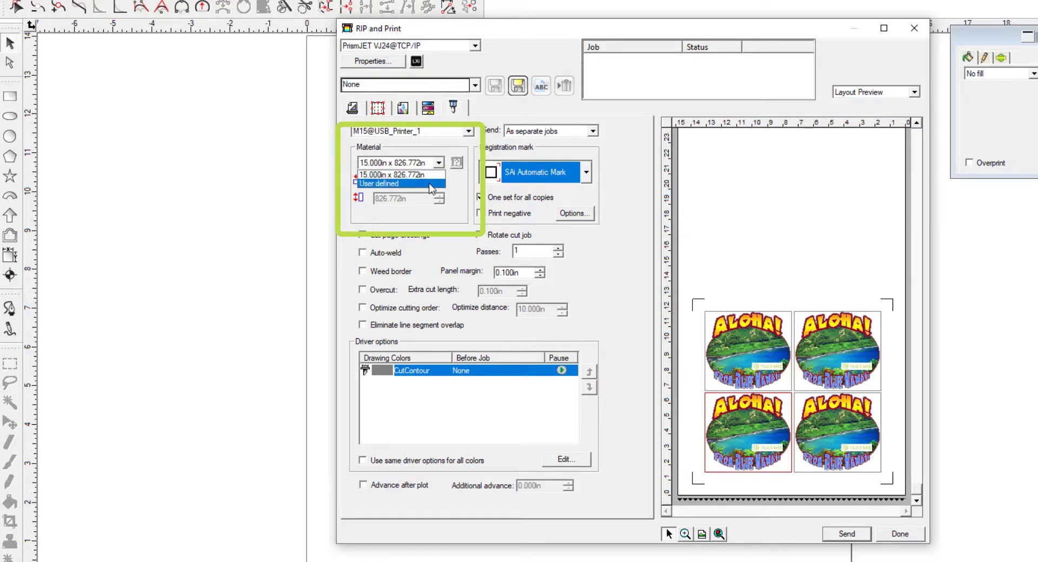
pyautogui.click(431, 184)
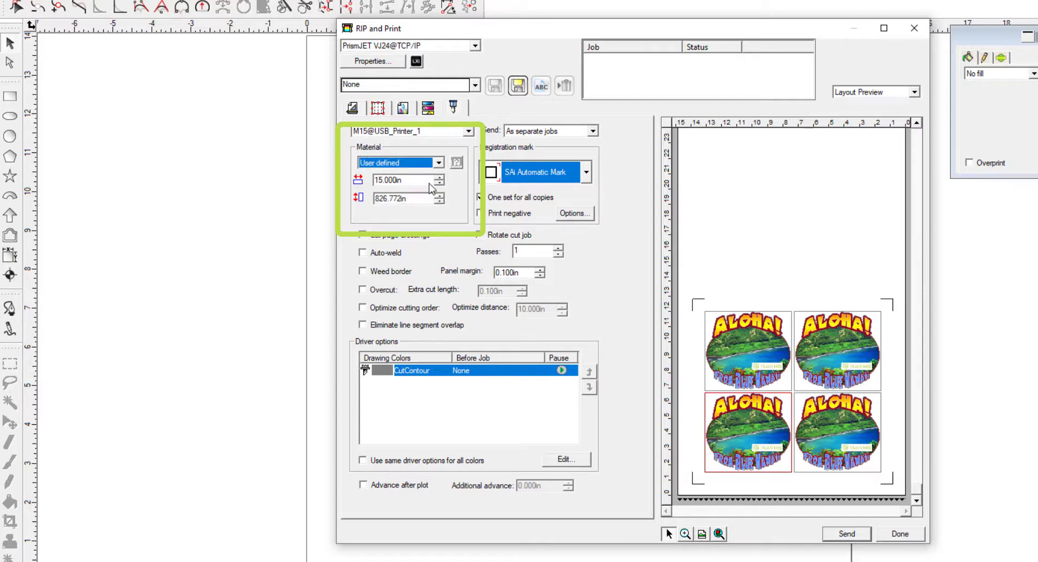
pyautogui.click(440, 184)
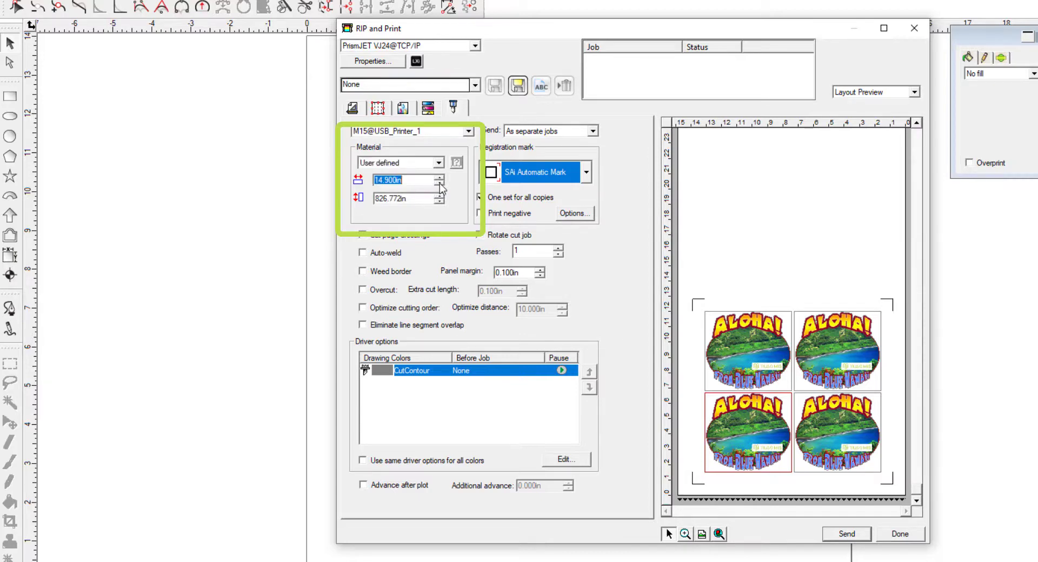
# Send print and cut as separate jobs with one registration mark set for all copies
pyautogui.click(593, 131)
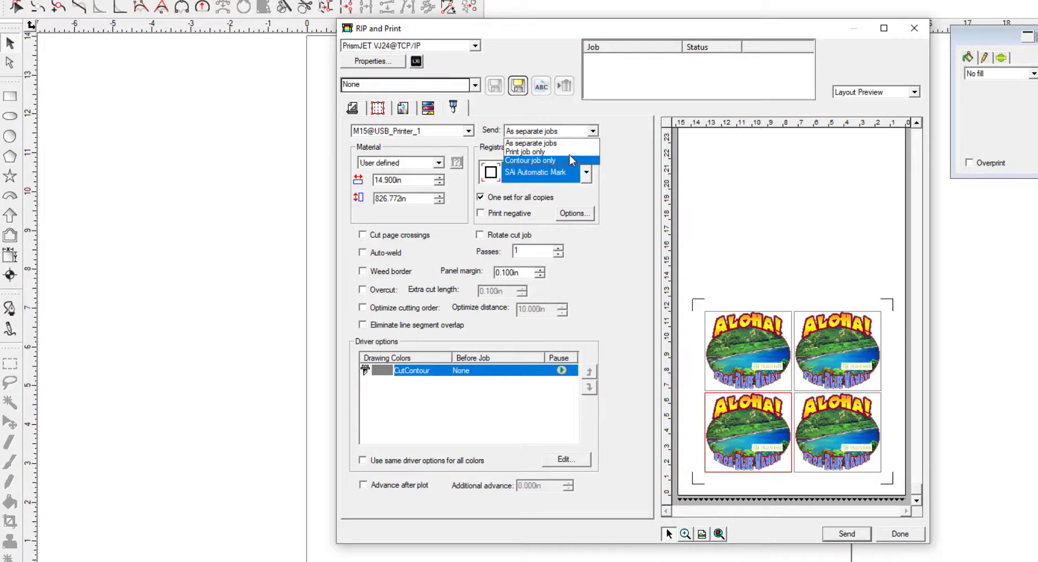
pyautogui.click(567, 144)
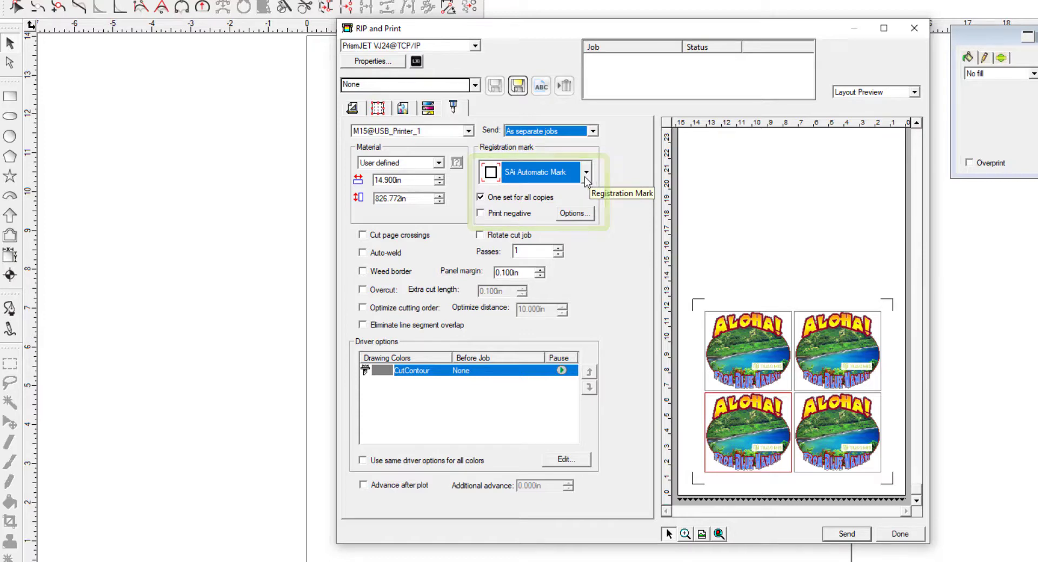
pyautogui.click(481, 197)
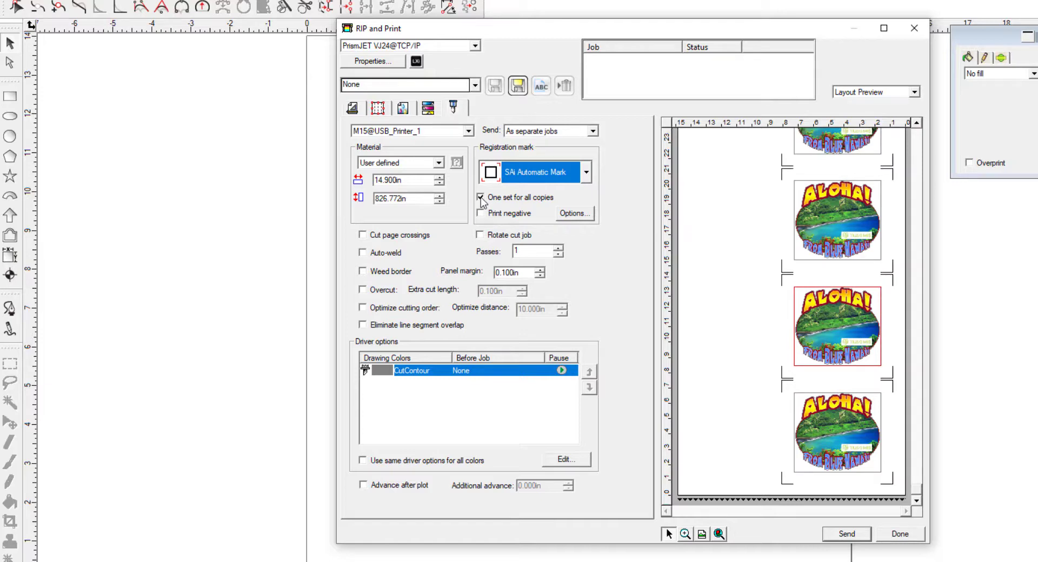
pyautogui.click(481, 198)
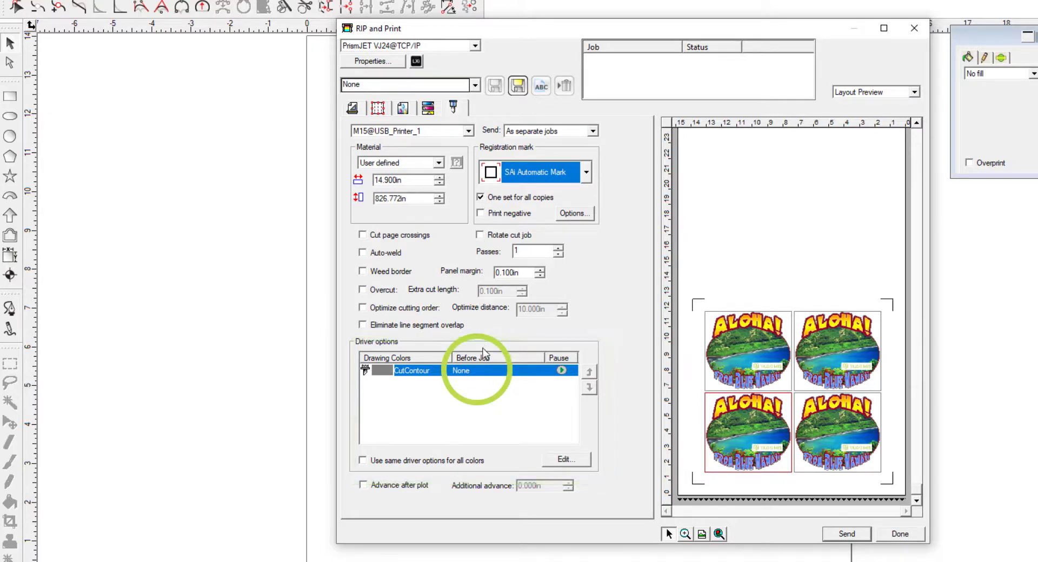
pyautogui.click(478, 373)
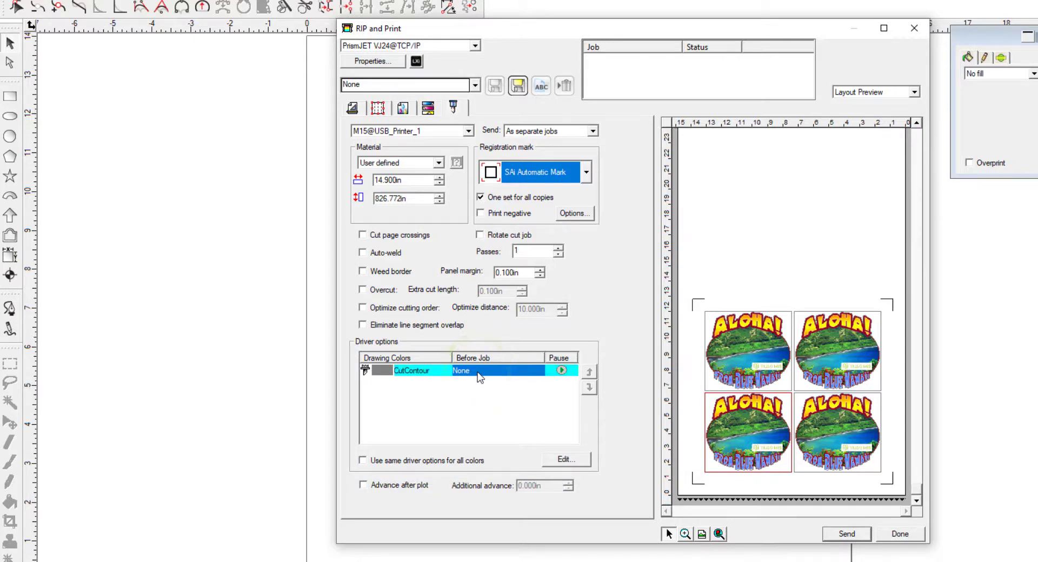
pyautogui.click(566, 463)
pyautogui.click(564, 208)
pyautogui.click(564, 228)
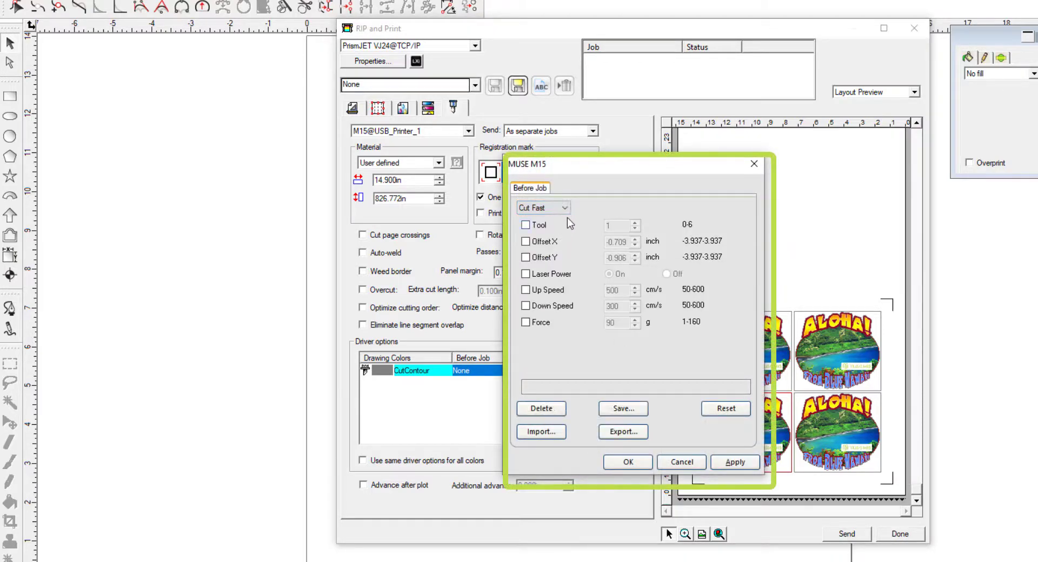
pyautogui.click(565, 209)
pyautogui.click(564, 234)
pyautogui.click(566, 209)
pyautogui.click(562, 220)
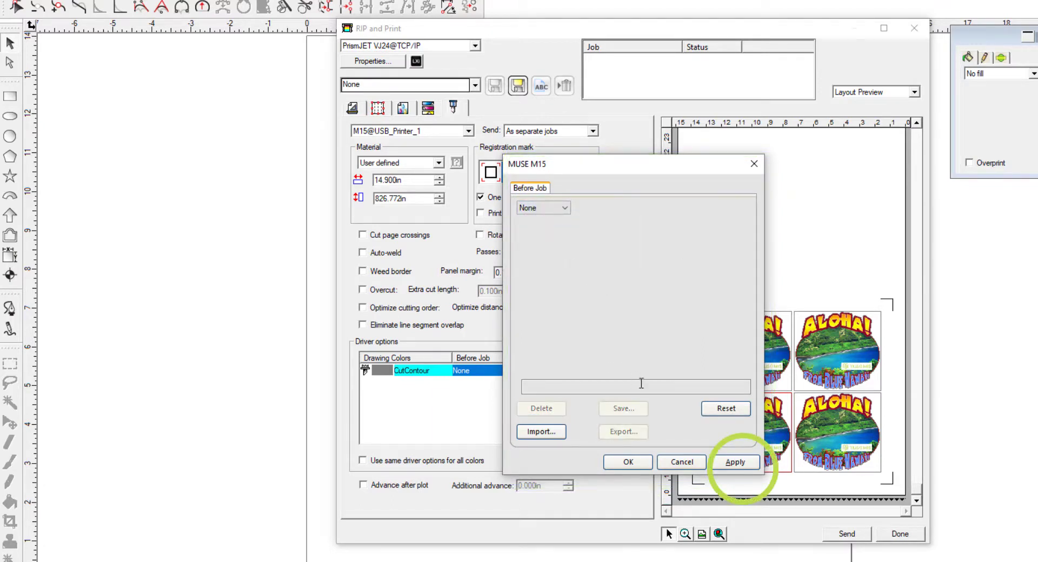
pyautogui.click(735, 463)
pyautogui.click(628, 462)
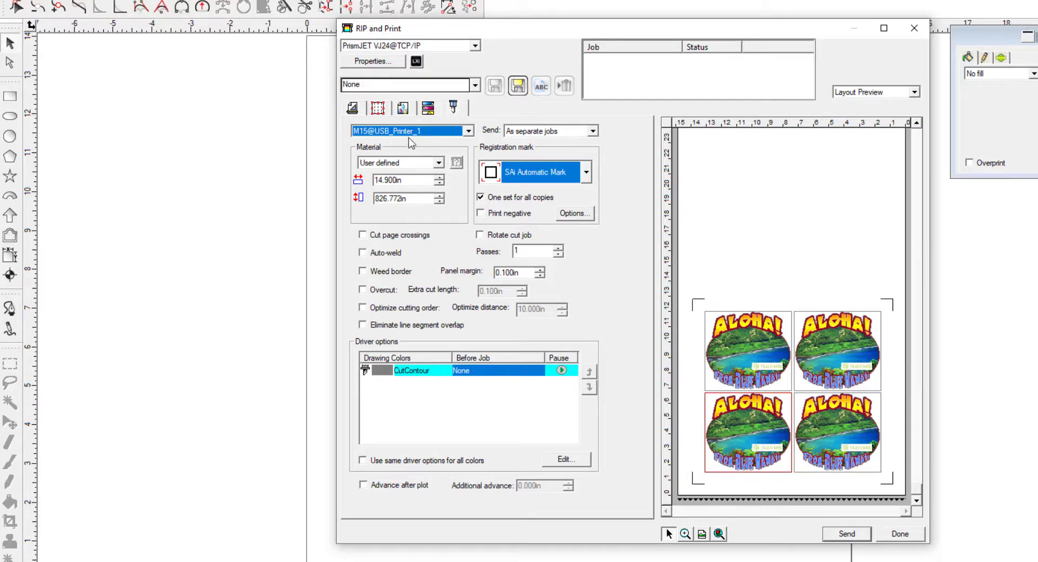
# Review the General, Color, Contour and Panel settings, then return to the four-copy layout
pyautogui.click(359, 109)
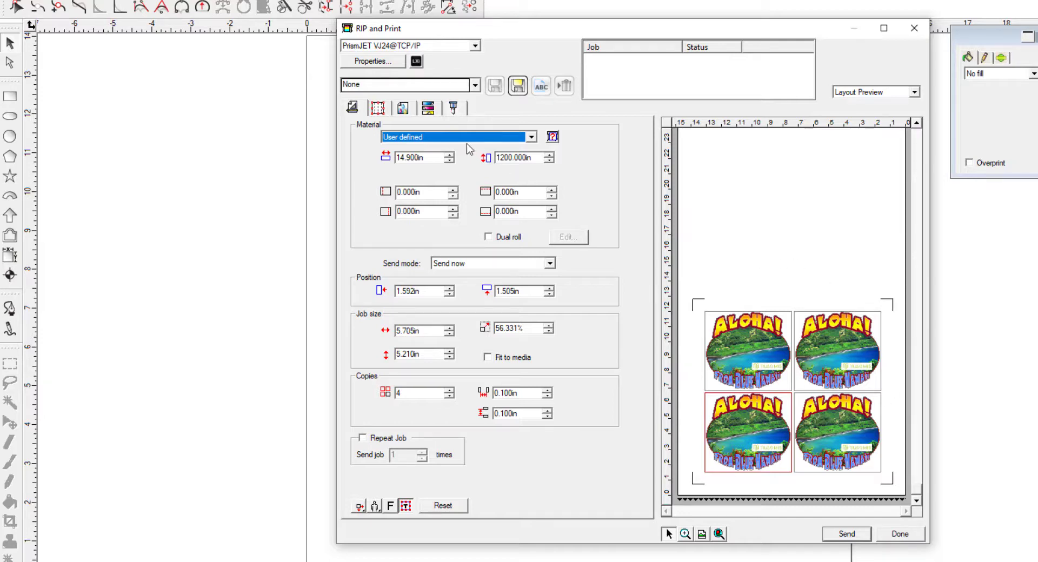
pyautogui.click(403, 110)
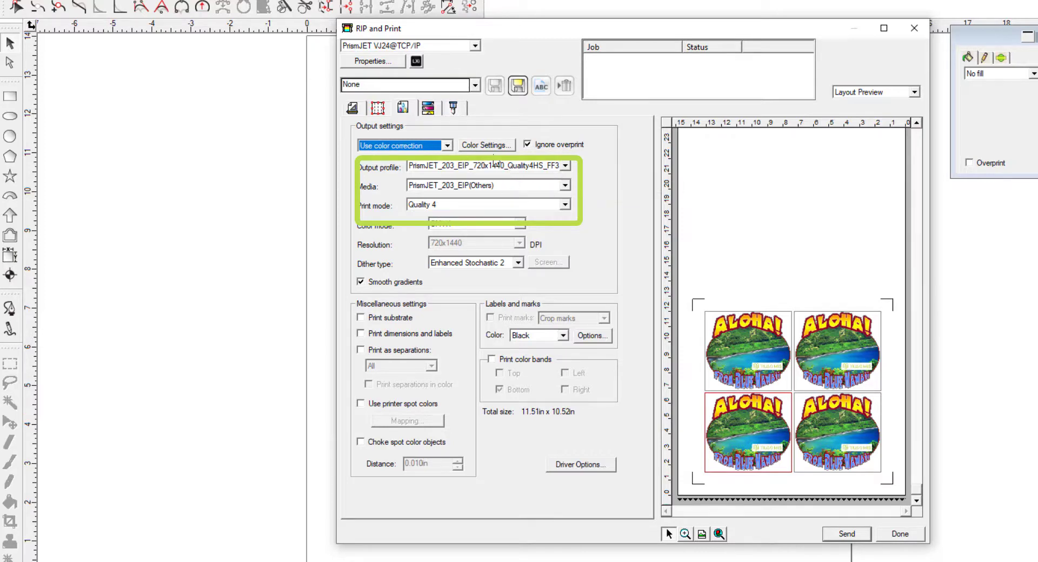
pyautogui.click(464, 107)
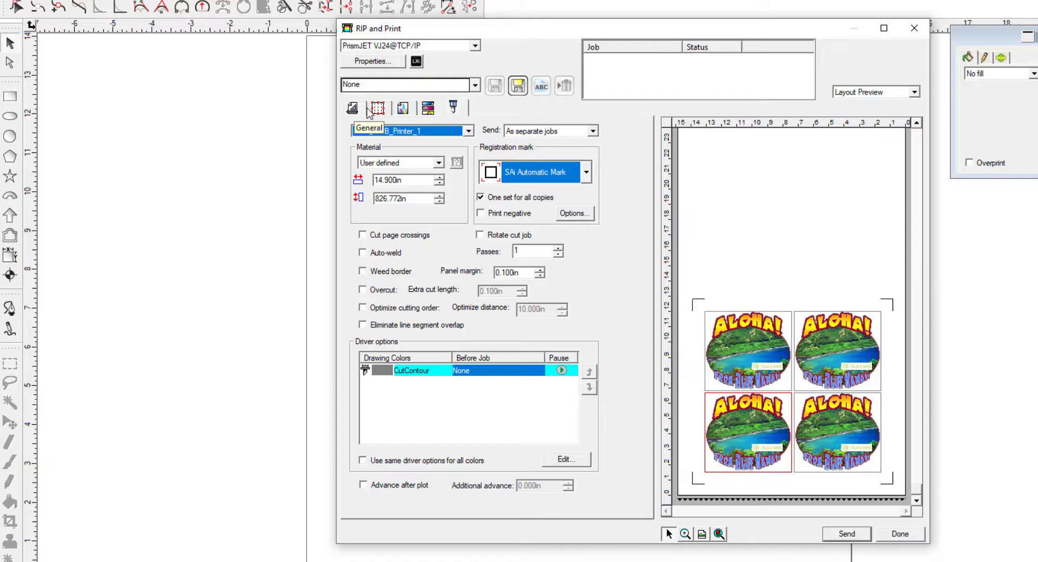
pyautogui.click(377, 109)
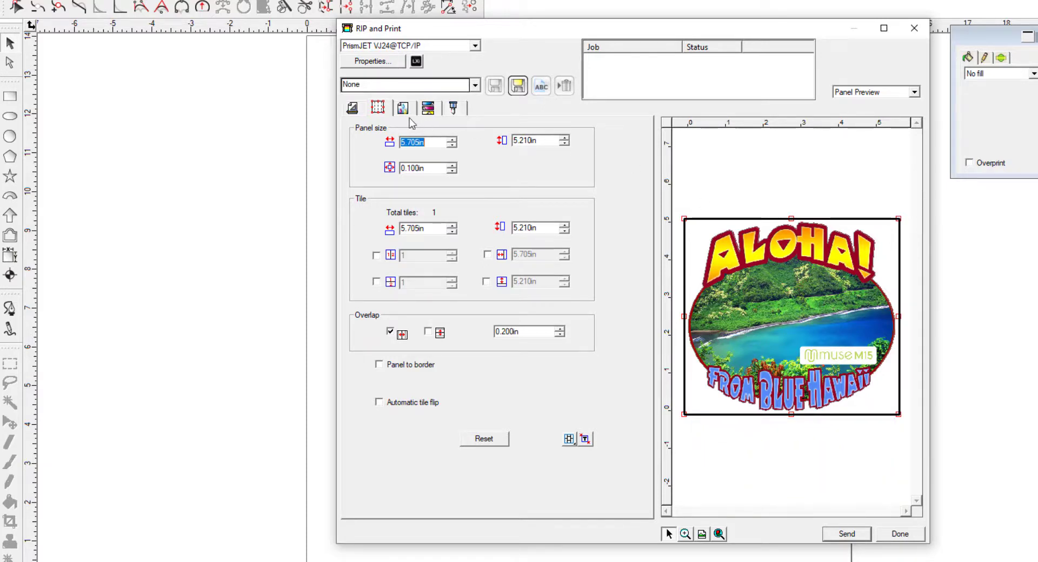
pyautogui.click(378, 108)
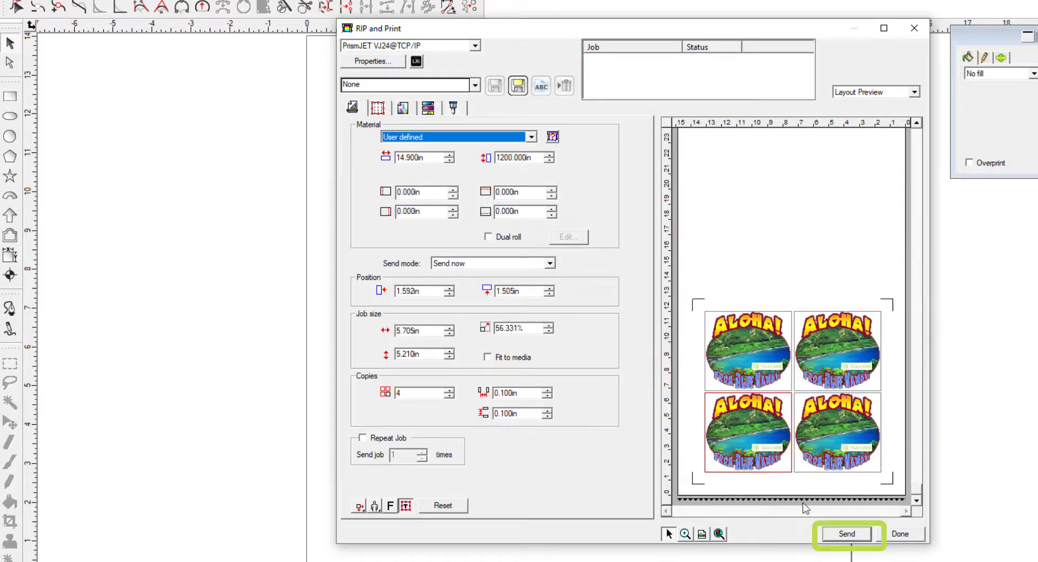
# Send the jobs and check the PrismJET VJ24 queue, where Untitled.pdf is RIPing
pyautogui.click(864, 534)
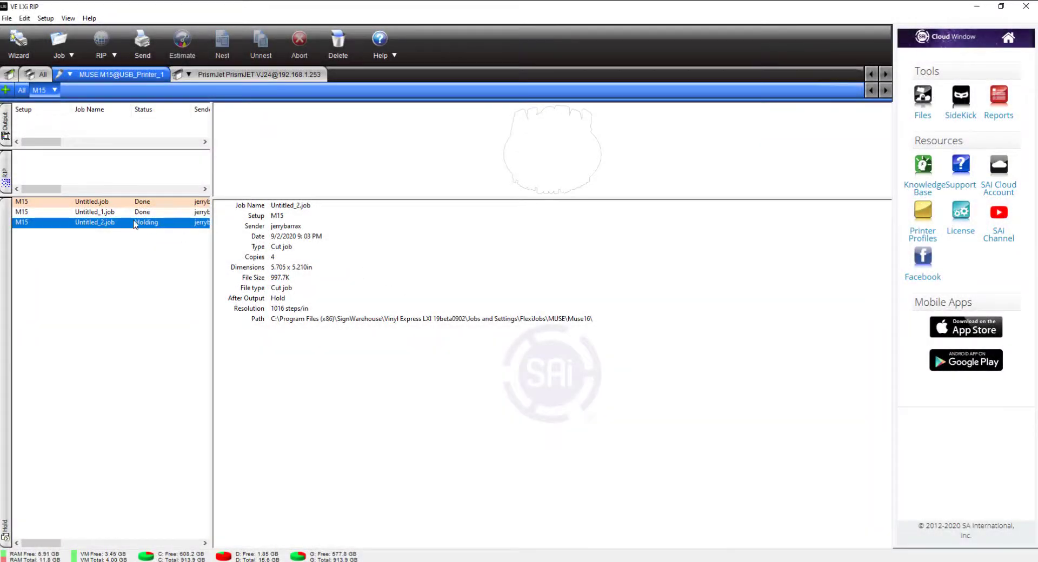
pyautogui.click(200, 75)
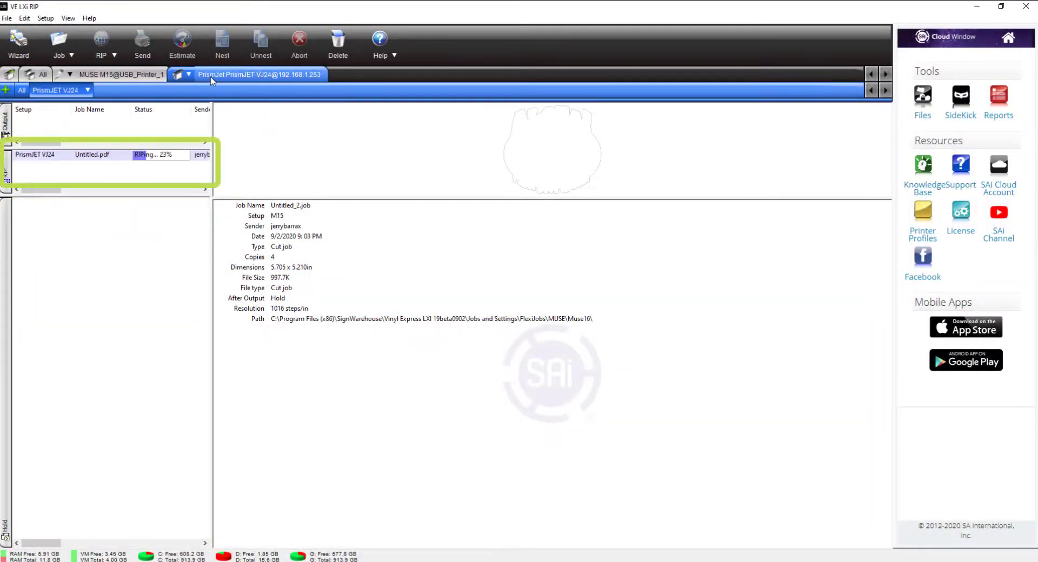